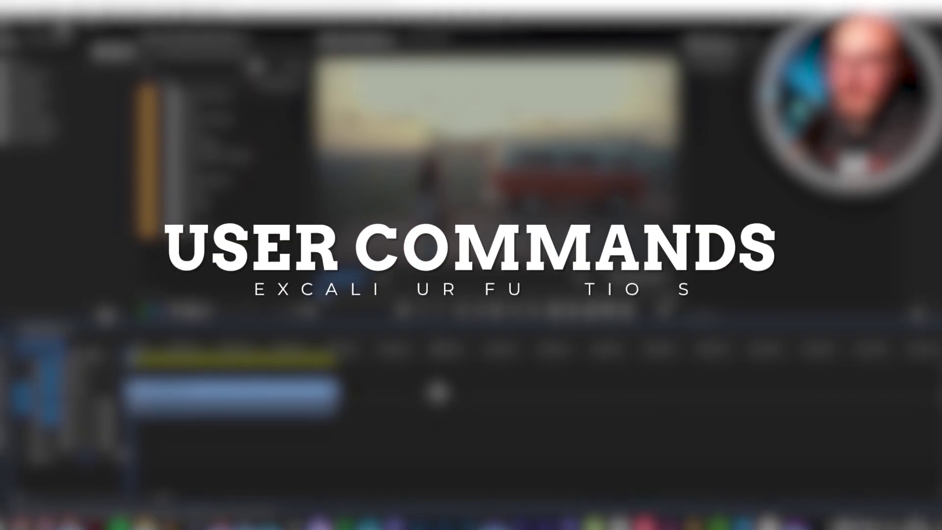
# - Open Excalibur Settings from Window > Extensions and scroll its Commands list to the user commands
pyautogui.click(294, 21)
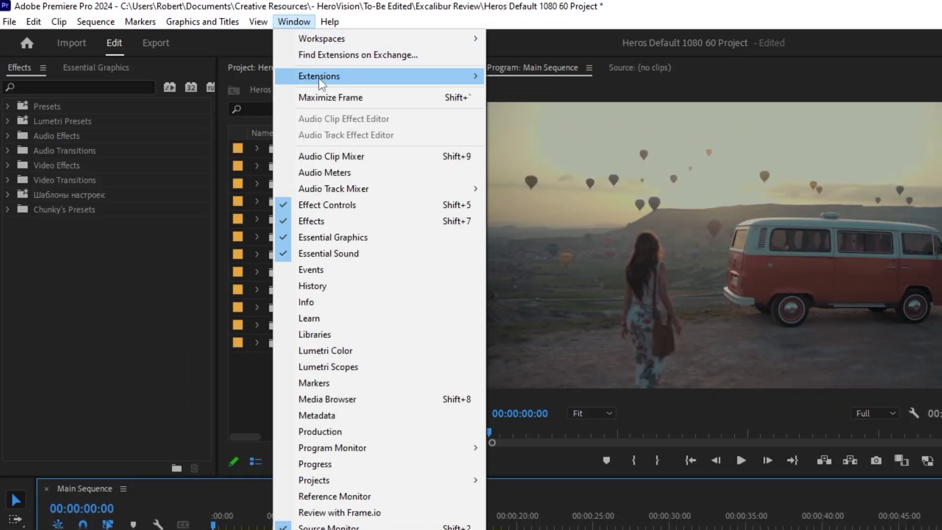
pyautogui.moveTo(322, 83)
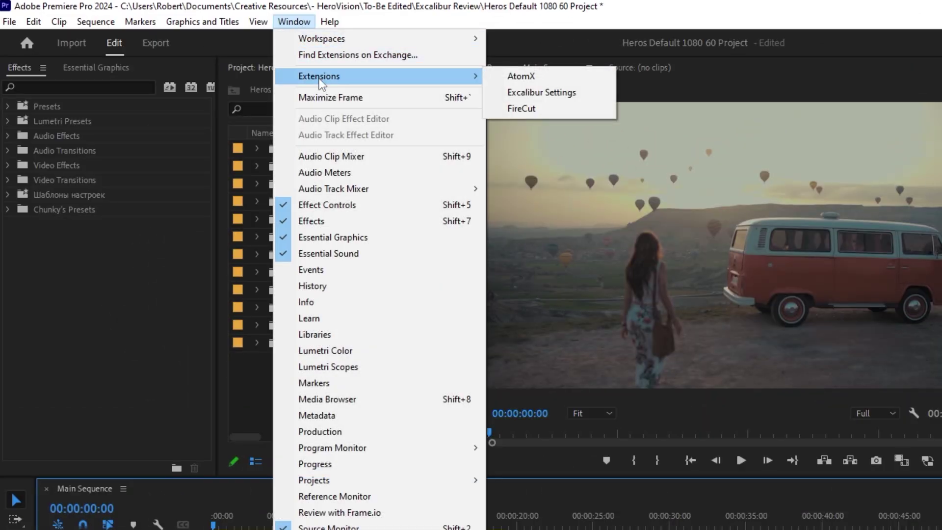
pyautogui.click(546, 93)
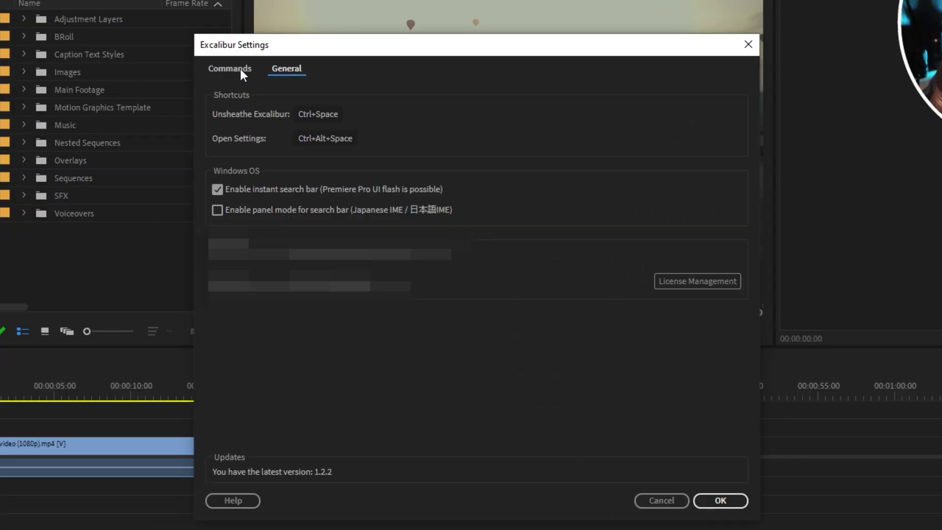
pyautogui.click(240, 70)
pyautogui.scroll(-10, 260, 218)
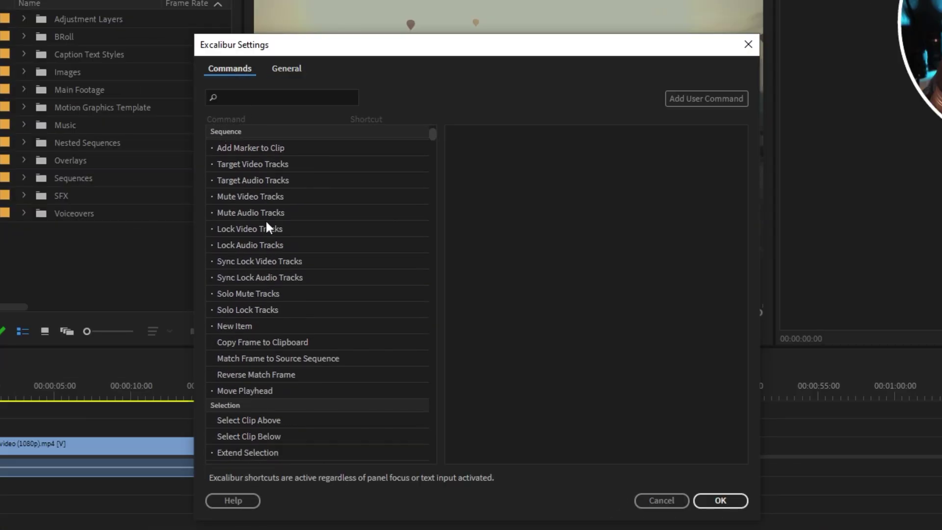
pyautogui.scroll(-3, 266, 225)
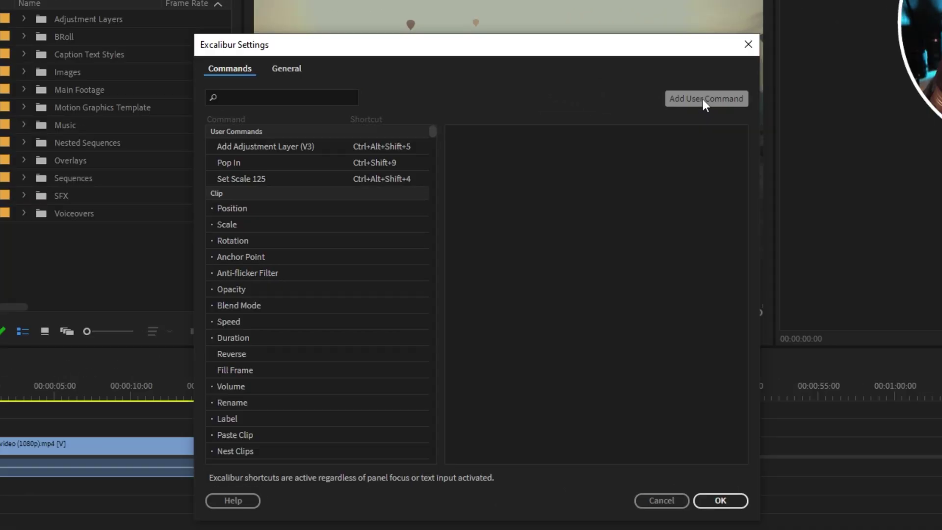
# - Create a 'Zoom In' user command running Set Scale 125 as Set value, with shortcut Ctrl+Shift+8
pyautogui.click(616, 156)
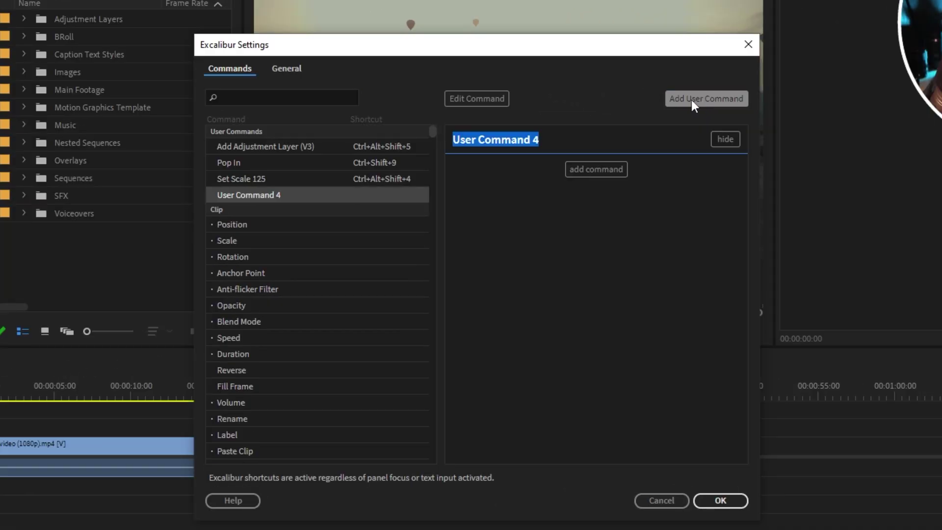
pyautogui.write('Zoo')
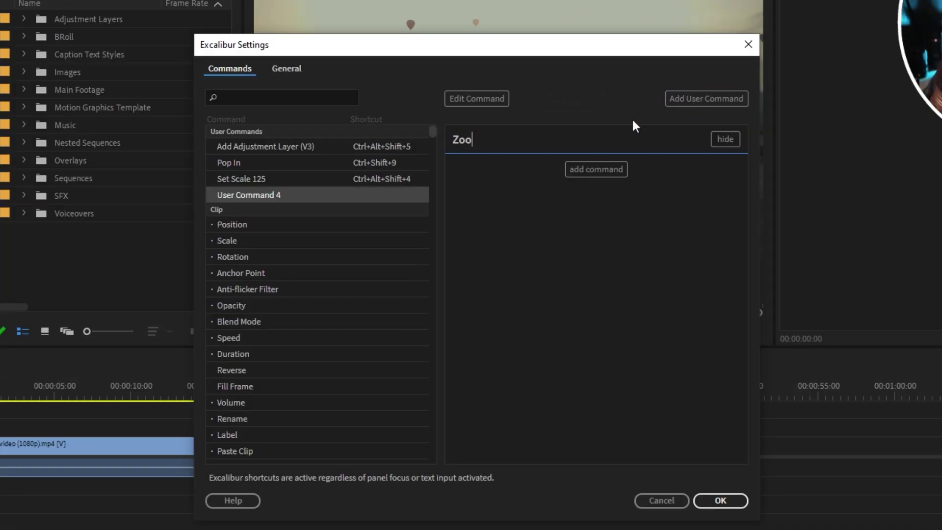
pyautogui.write('m In')
pyautogui.click(598, 170)
pyautogui.write('scale')
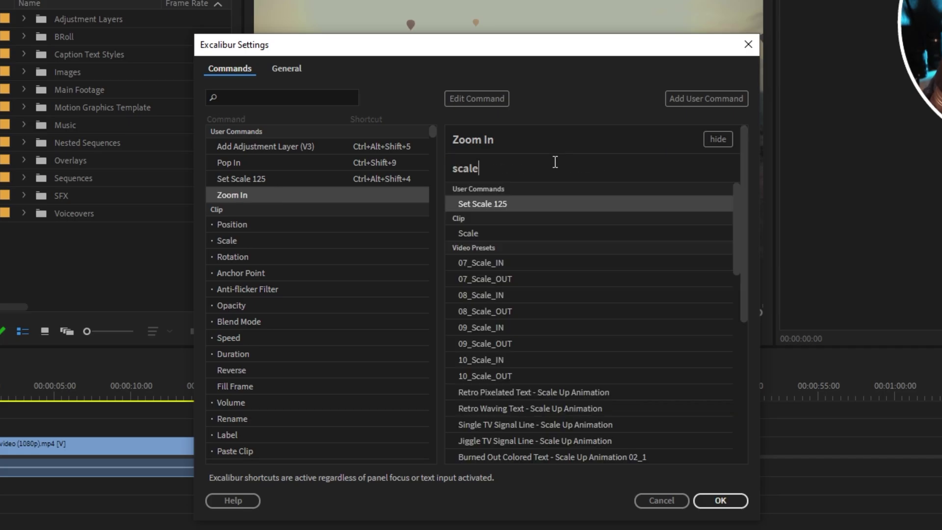
pyautogui.click(473, 202)
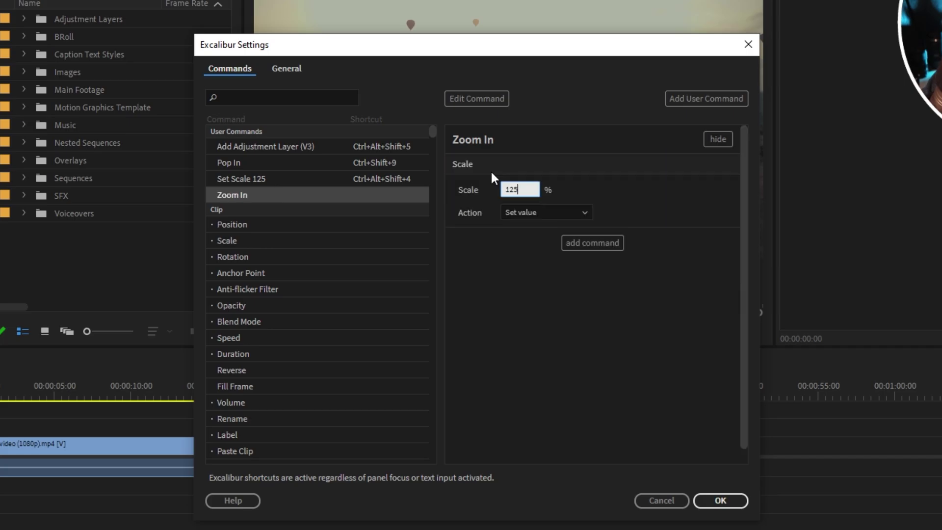
pyautogui.click(548, 211)
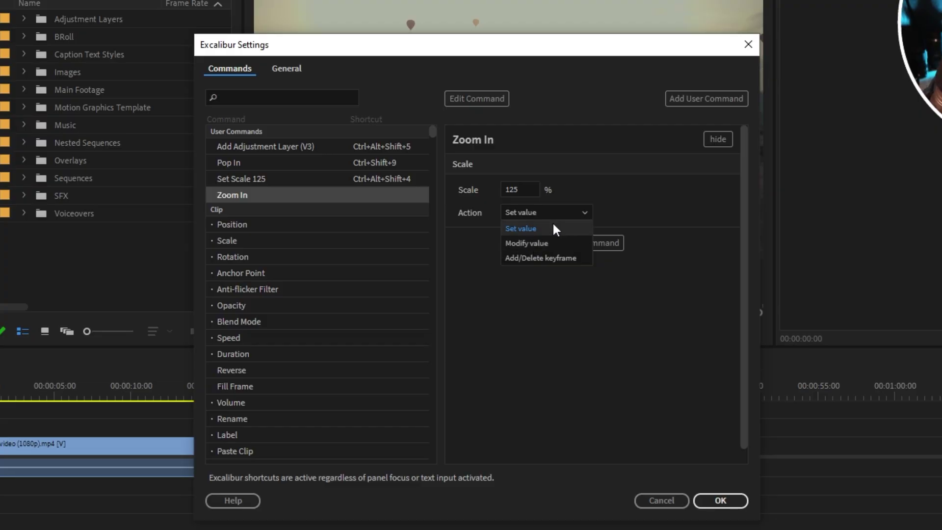
pyautogui.click(521, 229)
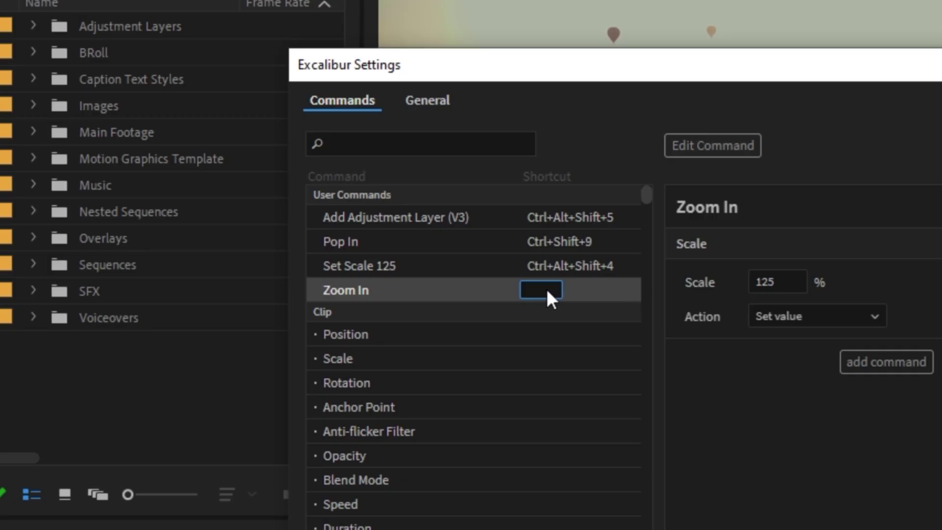
pyautogui.hotkey('ctrl', 'shift', '8')
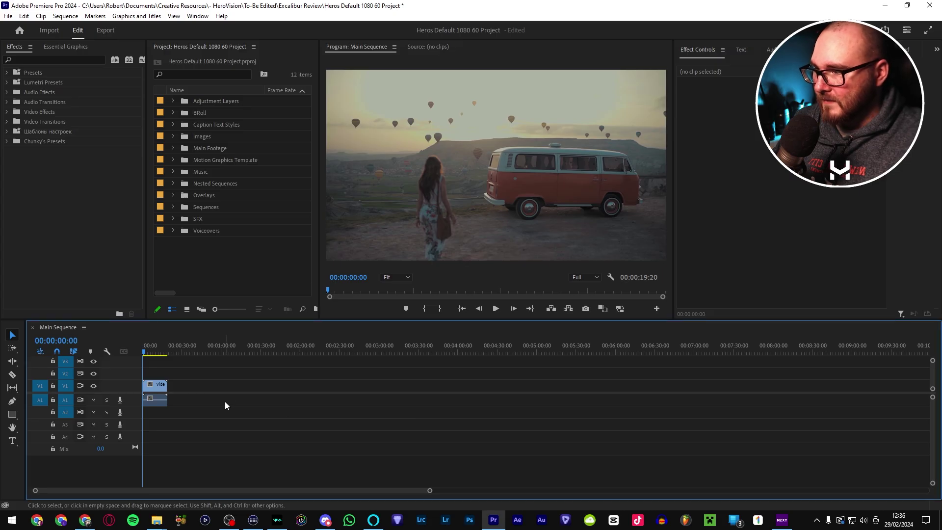
# - Fit the timeline to the 20-second clip and select the V1 video clip
pyautogui.hotkey('ctrl', 'shift', '8')
pyautogui.click(193, 385)
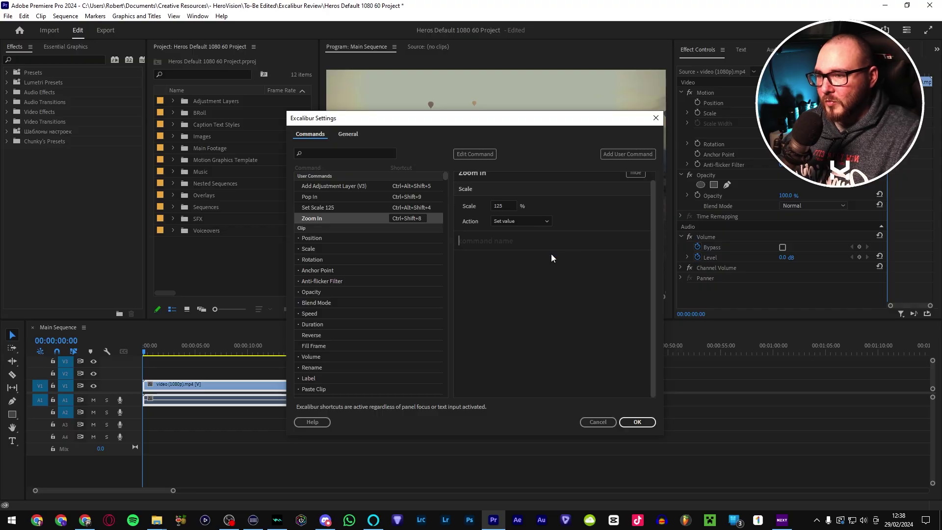
# - Add Black & White to the Zoom In command alongside Rotation 3, then confirm the settings
pyautogui.write('black &')
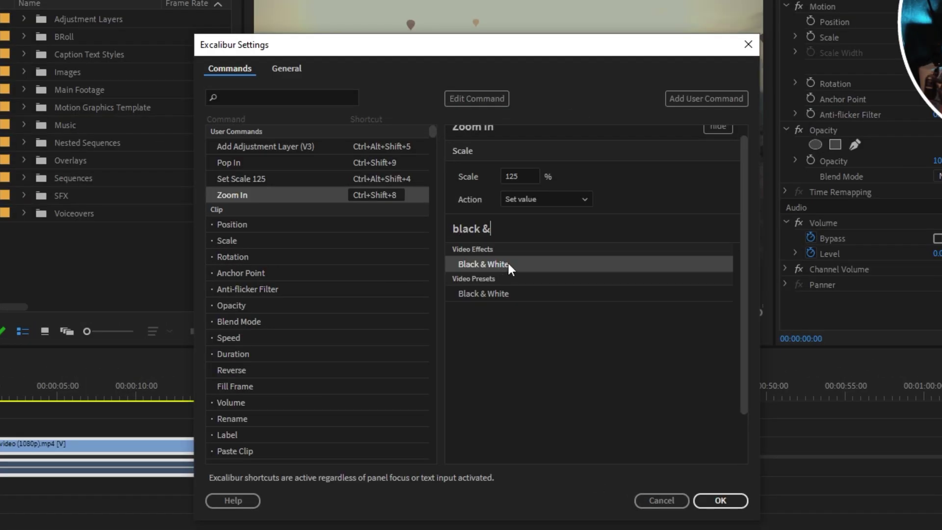
pyautogui.click(507, 265)
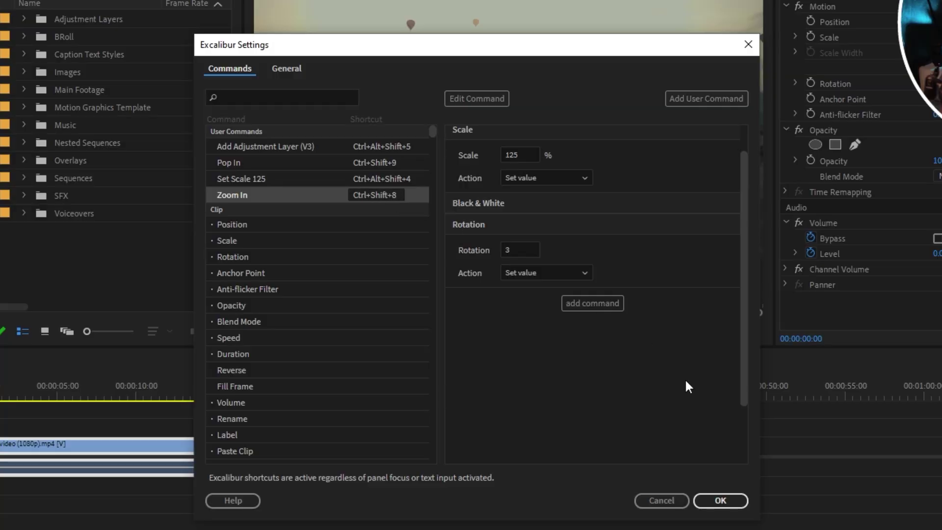
pyautogui.click(727, 496)
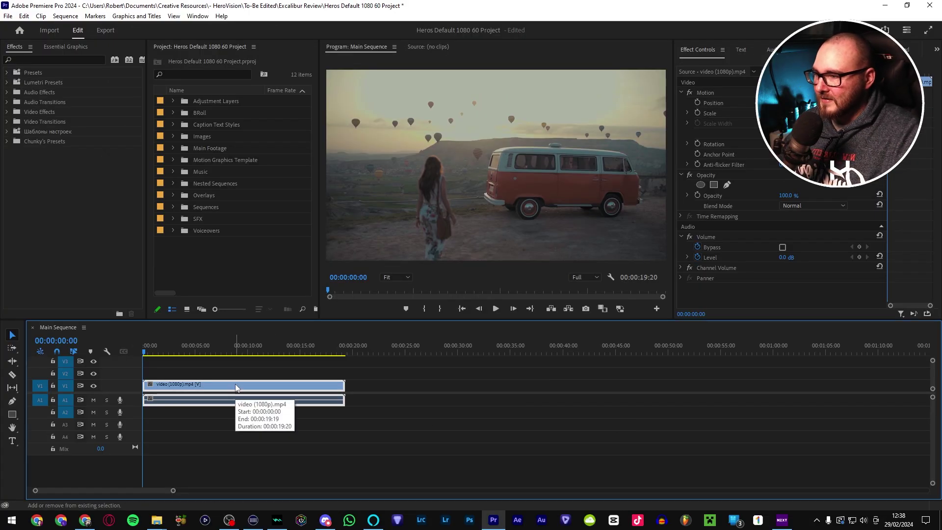
# - Run the Zoom In command on the selected clip to turn it black and white
pyautogui.hotkey('ctrl', 'b')
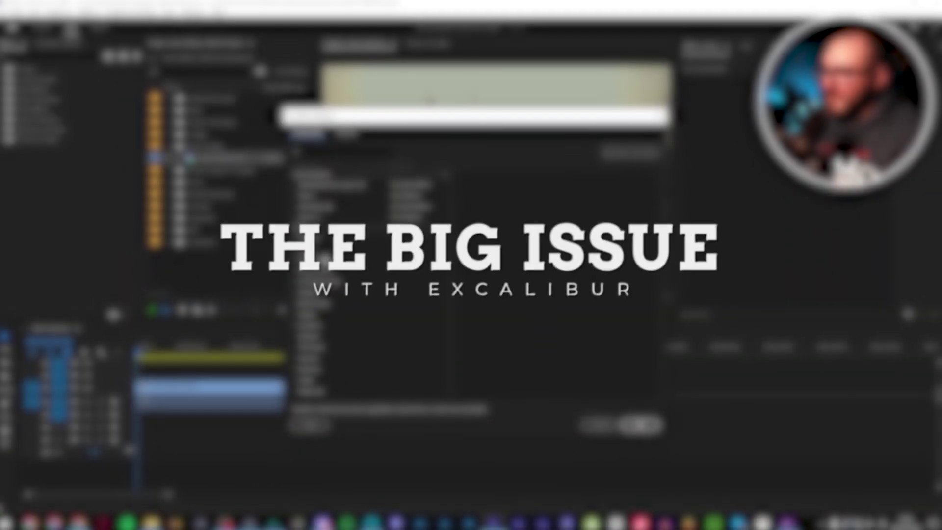
# - Inspect the Position and Rotation commands' options in the Excalibur command list
pyautogui.click(322, 238)
pyautogui.click(324, 260)
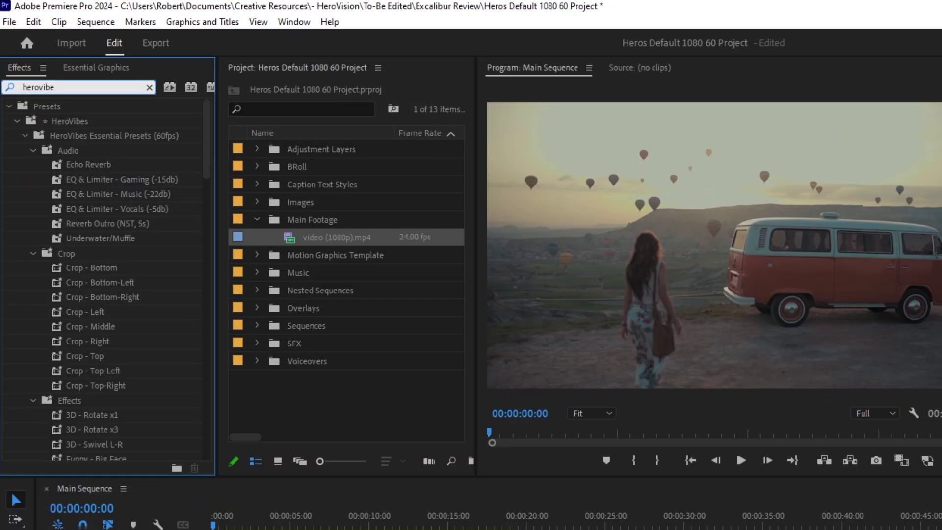
pyautogui.scroll(-10, 63, 161)
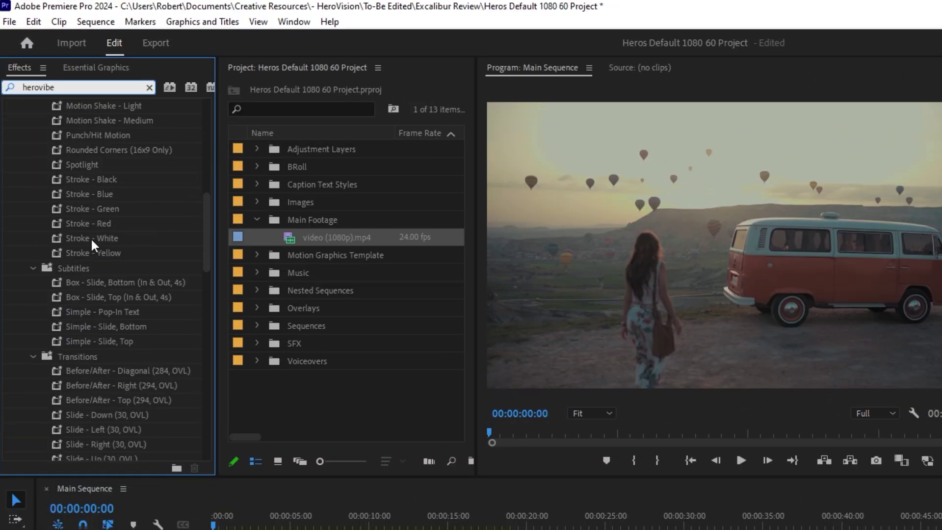
pyautogui.scroll(-6, 94, 244)
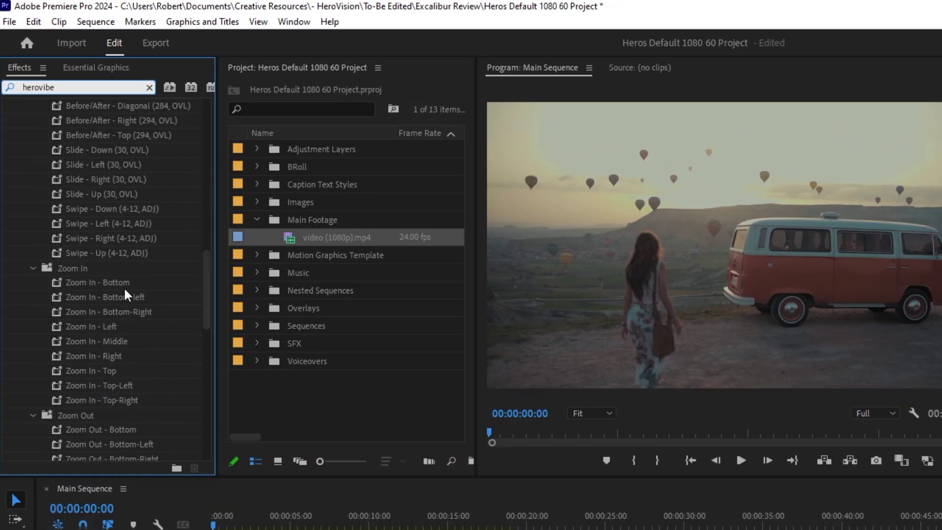
pyautogui.click(122, 281)
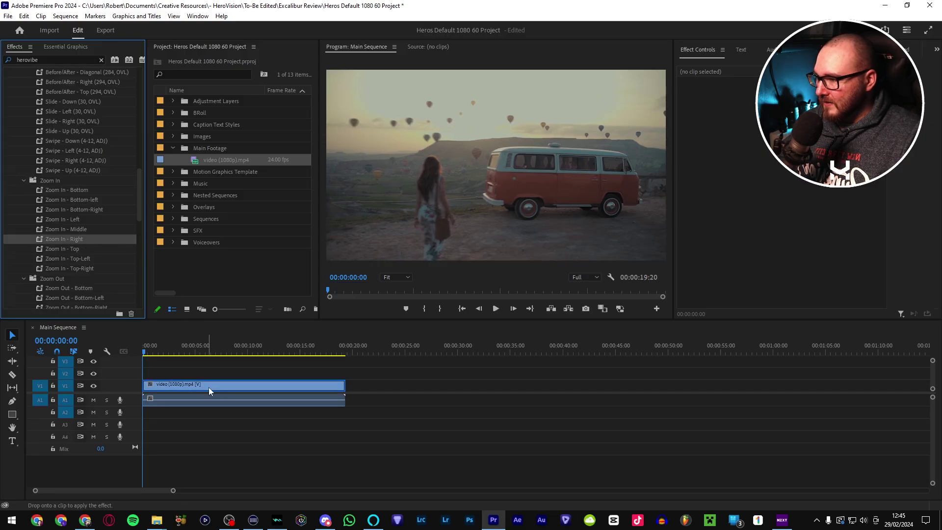
pyautogui.moveTo(208, 387); pyautogui.dragTo(209, 388)
pyautogui.press('space')
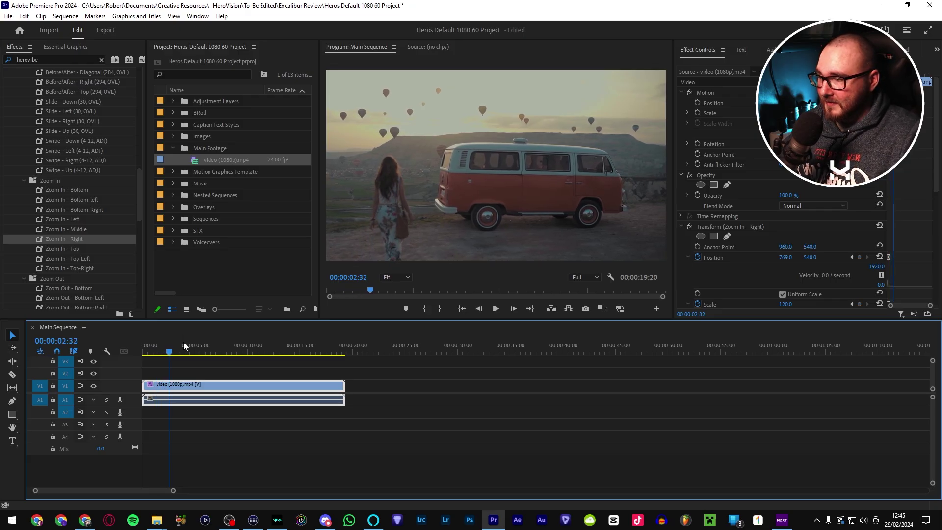
pyautogui.hotkey('ctrl', 'z')
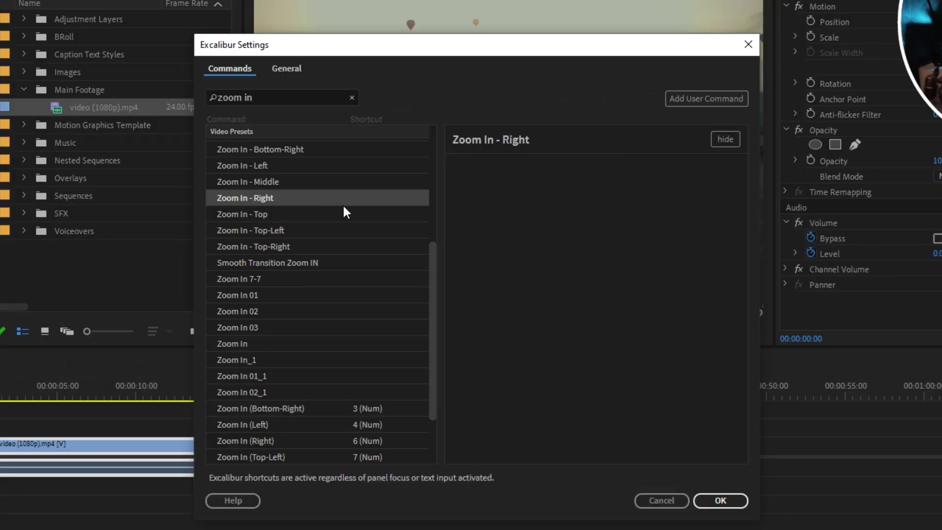
# - Map the Zoom In - Right preset to Ctrl+Shift+7 in Excalibur and save the settings
pyautogui.click(401, 223)
pyautogui.hotkey('ctrl', 'shift', '7')
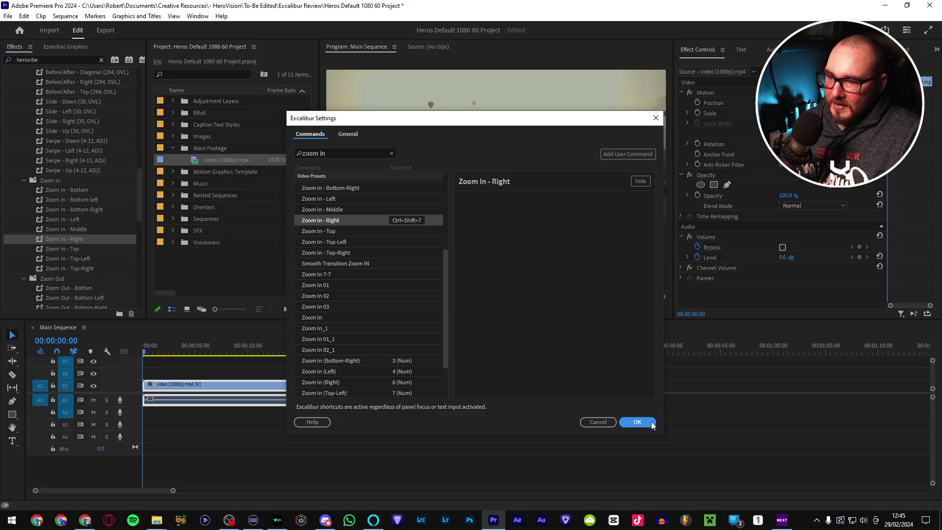
pyautogui.click(652, 423)
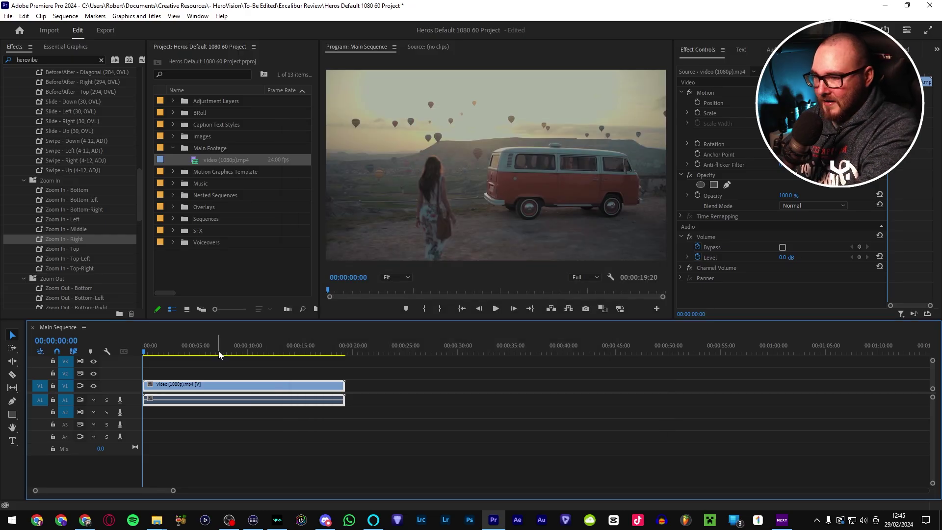
# - Apply Zoom In - Right to the clip, preview it, and select its Position and Scale keyframes
pyautogui.hotkey('ctrl', 'shift', '7')
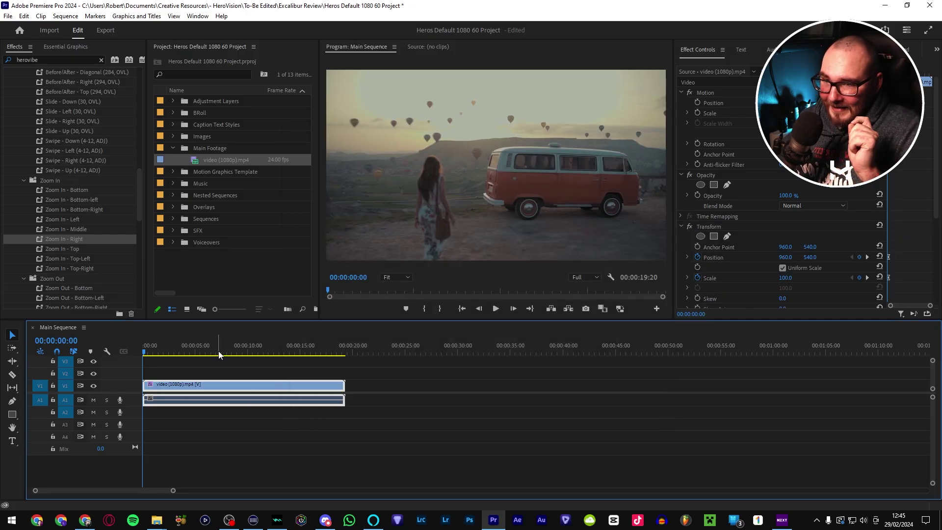
pyautogui.press('space')
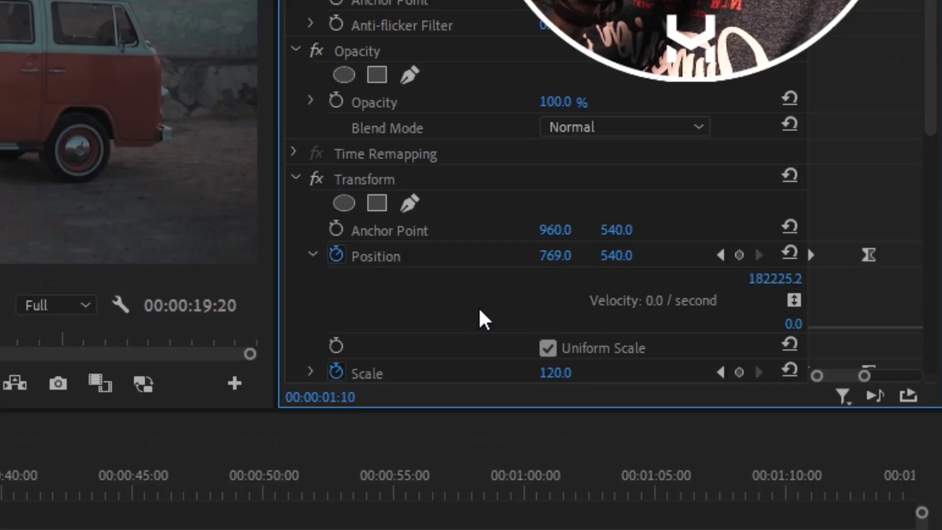
pyautogui.click(869, 256)
pyautogui.scroll(-3, 876, 295)
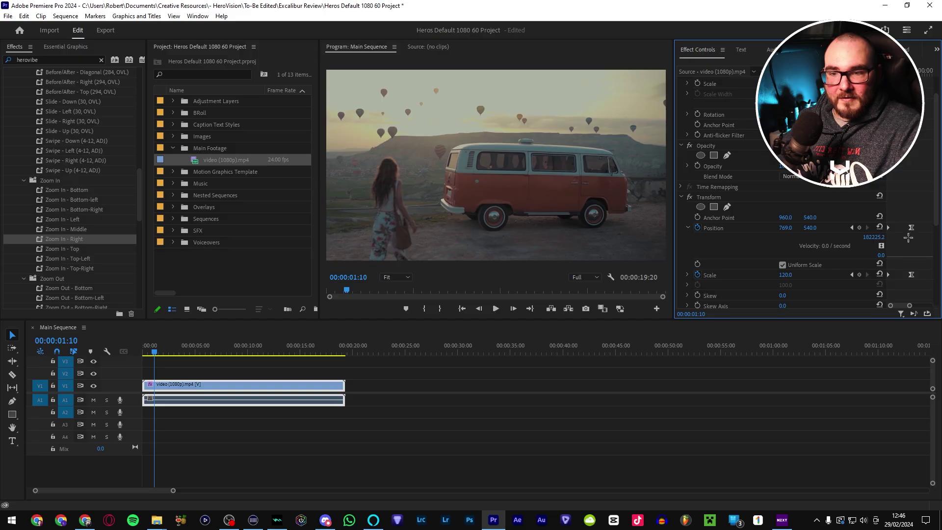
pyautogui.moveTo(907, 213); pyautogui.dragTo(917, 283)
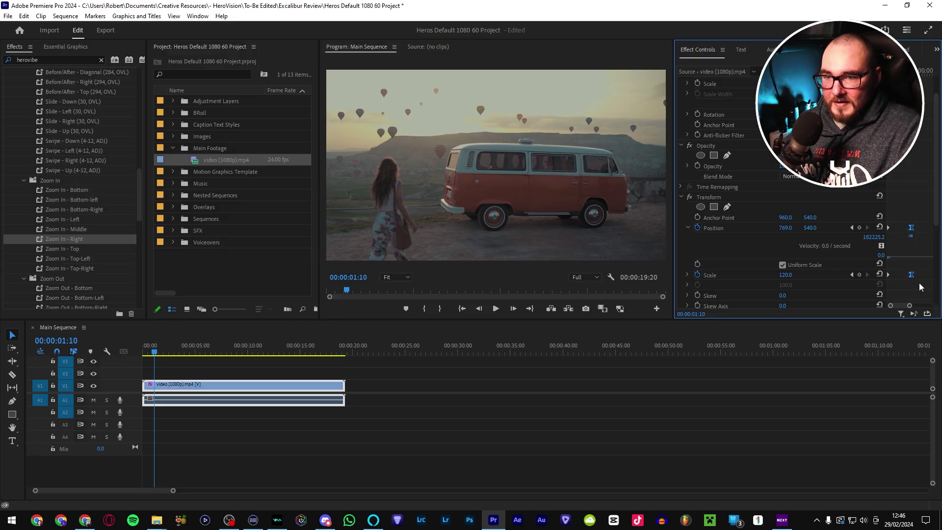
# - Restore the keyframed Transform zoom and show the last Position keyframe's velocity graph
pyautogui.hotkey('ctrl', 'z')
pyautogui.moveTo(64, 239); pyautogui.dragTo(196, 385)
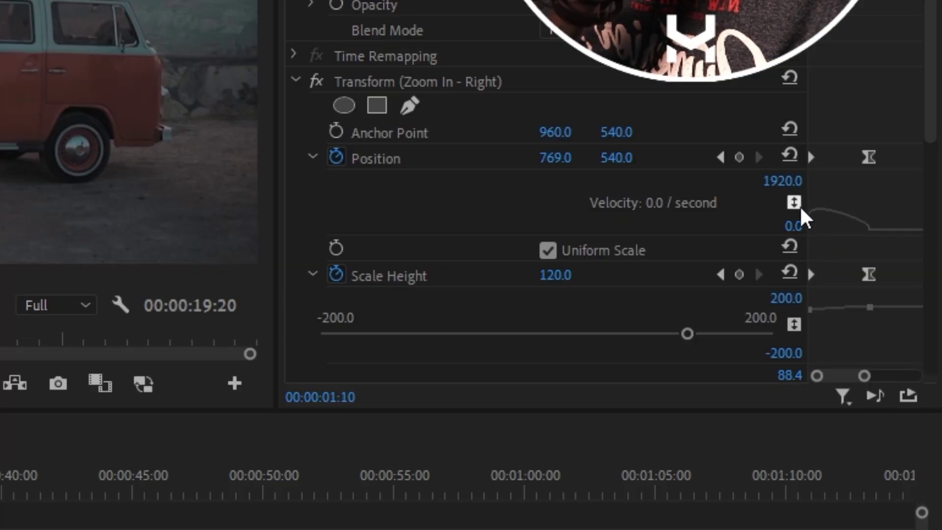
pyautogui.hotkey('ctrl', 'z')
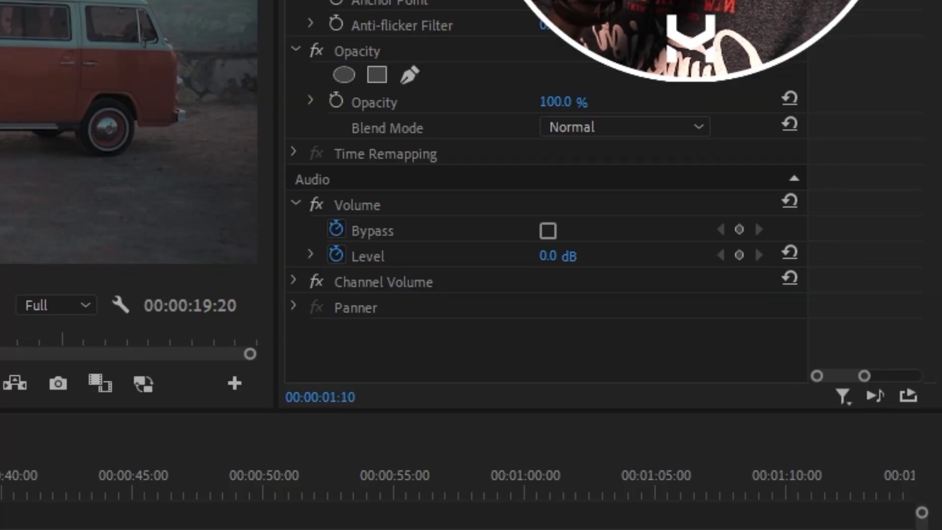
pyautogui.hotkey('ctrl', 'z')
pyautogui.click(826, 279)
pyautogui.moveTo(902, 376); pyautogui.dragTo(871, 376)
pyautogui.click(869, 254)
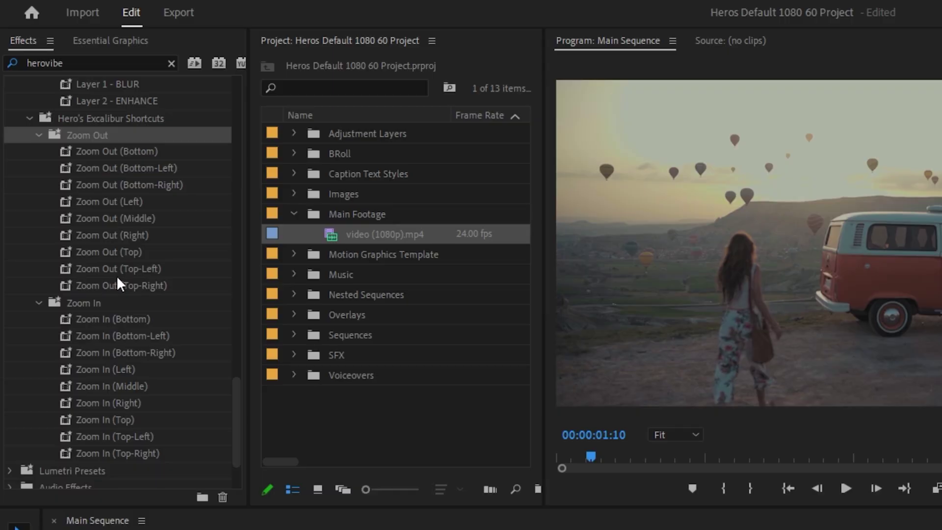
# - Scroll the Essential Preset Collection page and view its second preview image
pyautogui.scroll(-2, 116, 275)
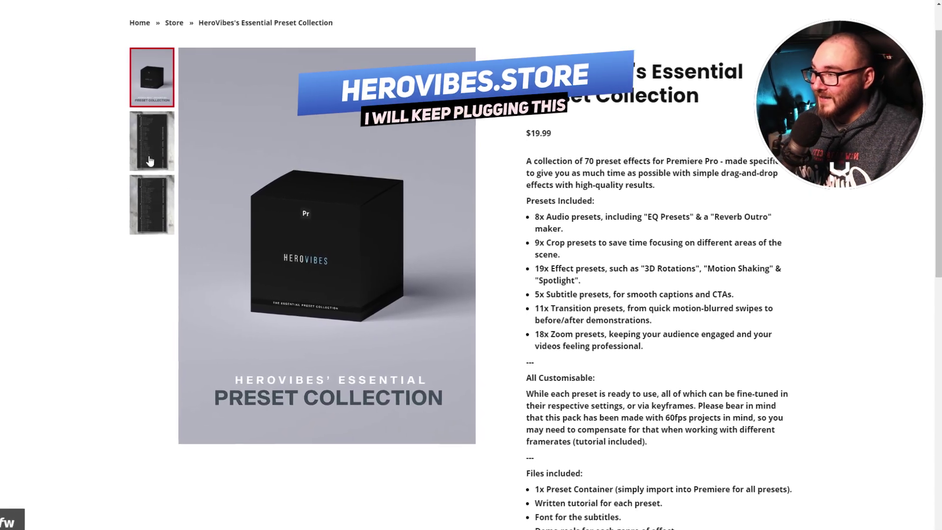
pyautogui.click(148, 155)
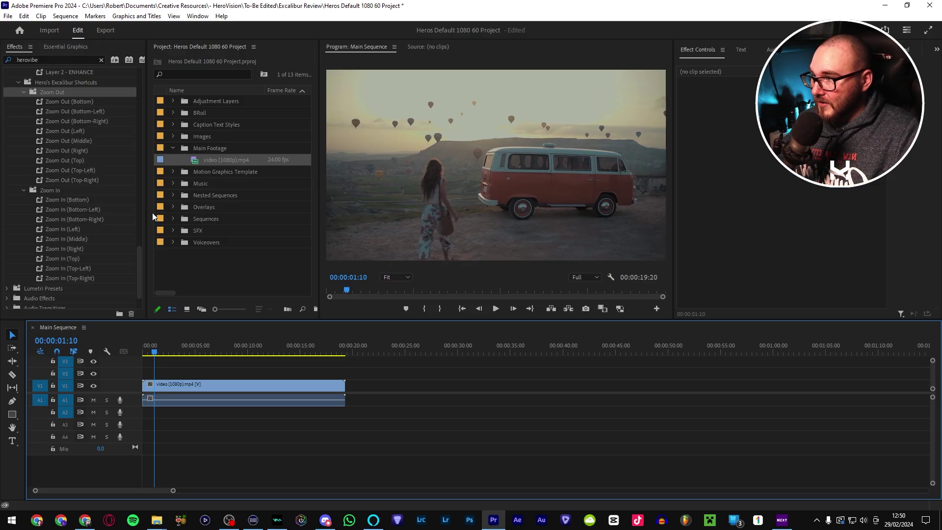
# - Drag the Zoom In (Top-Right) preset onto the V1 clip and play the sequence to preview it
pyautogui.scroll(-2, 79, 237)
pyautogui.click(80, 238)
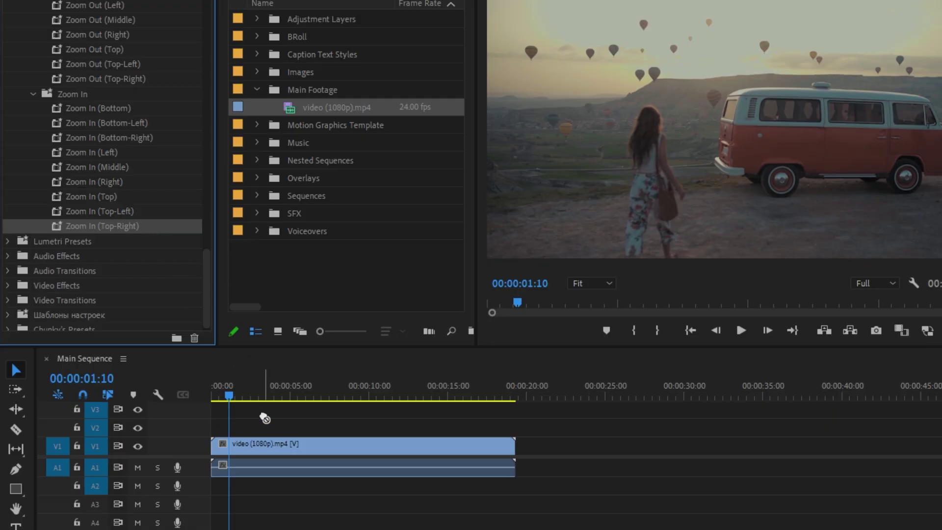
pyautogui.moveTo(265, 418); pyautogui.dragTo(263, 441)
pyautogui.press('space')
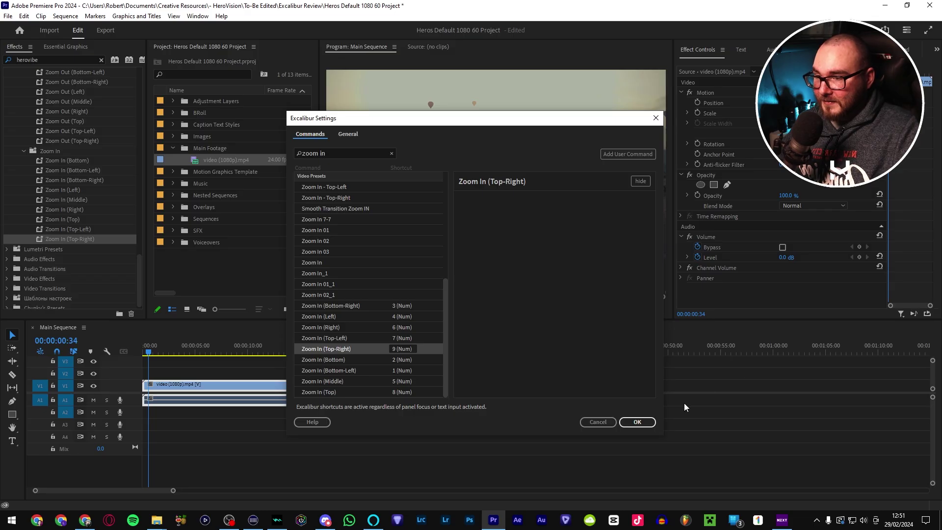
# - Confirm Excalibur Settings, apply Zoom In (Top-Right) (Position 485, 805; Scale 150), and replay from the start
pyautogui.click(721, 370)
pyautogui.write('9')
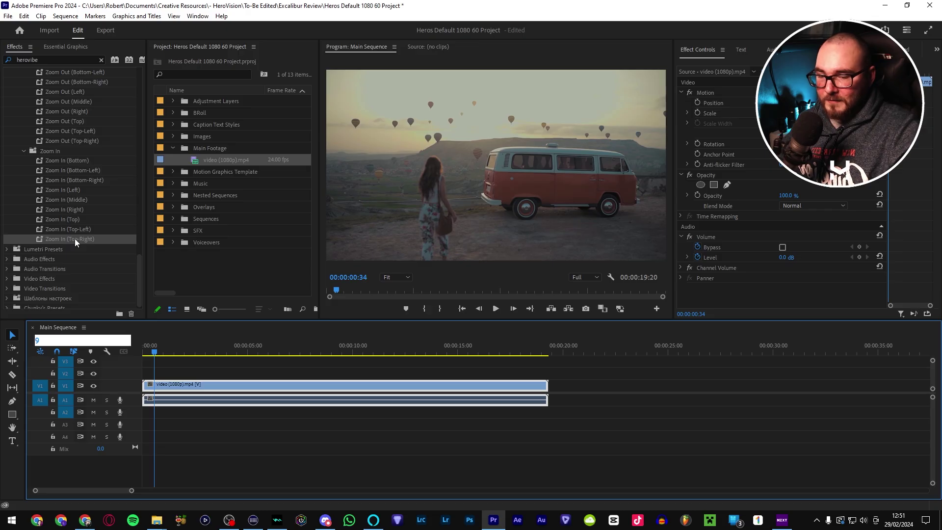
pyautogui.doubleClick(76, 239)
pyautogui.press('Return')
pyautogui.press('space')
pyautogui.click(145, 350)
pyautogui.press('space')
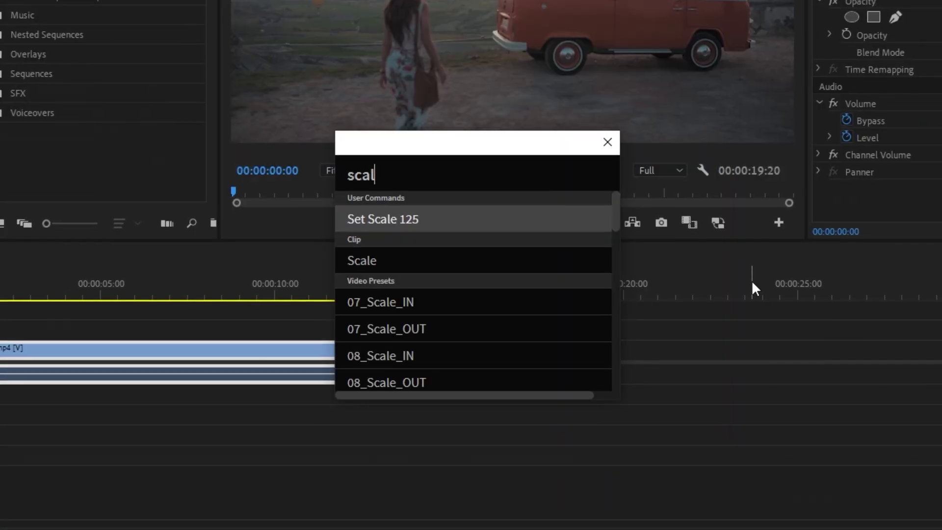
# - Look up Scale, Dip to Black and Export in Excalibur's search, stepping through results
pyautogui.write('e')
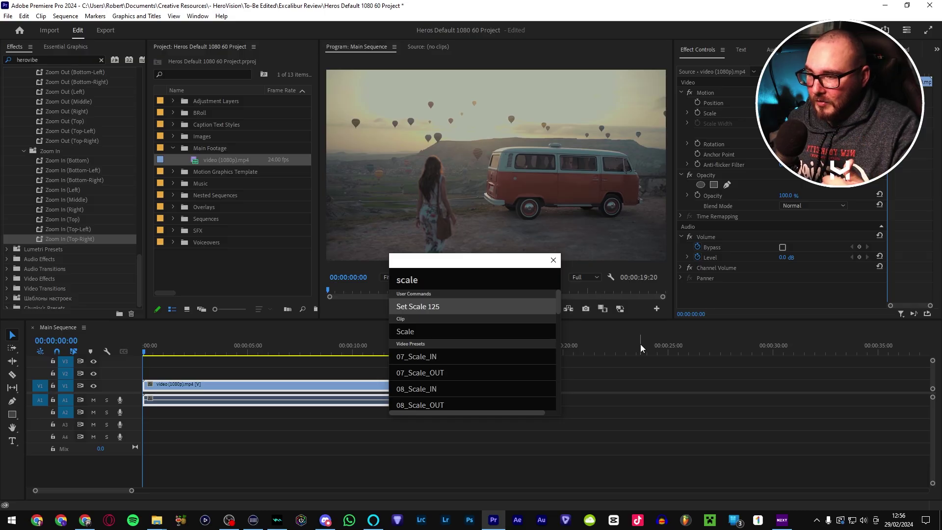
pyautogui.press('Down')
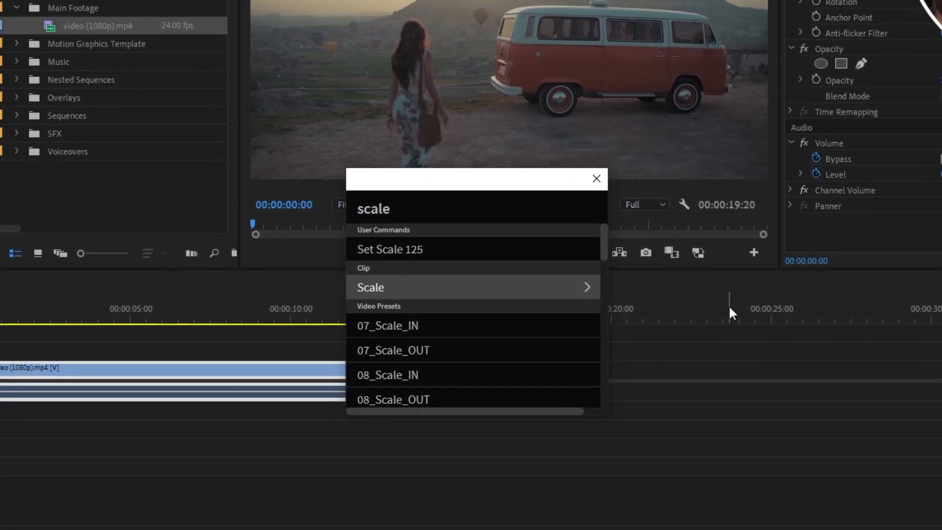
pyautogui.press('BackSpace')
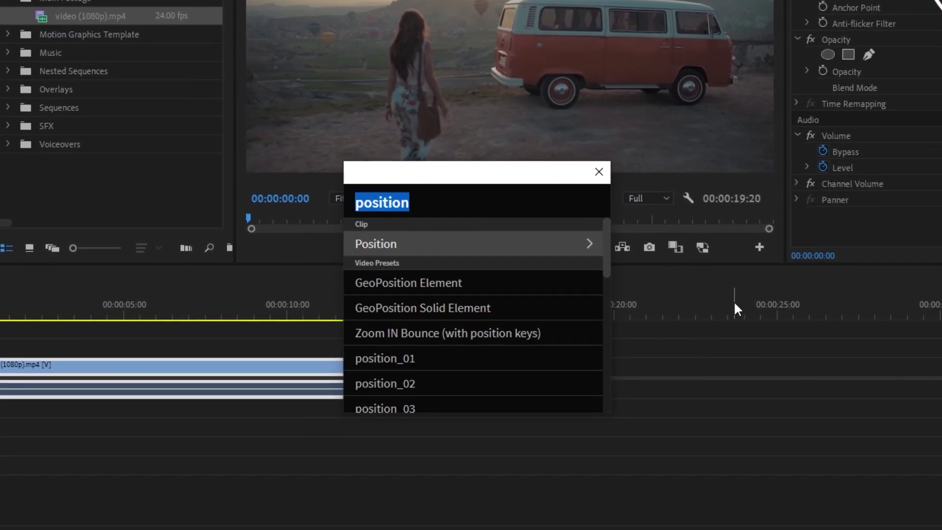
pyautogui.write('dip to bl')
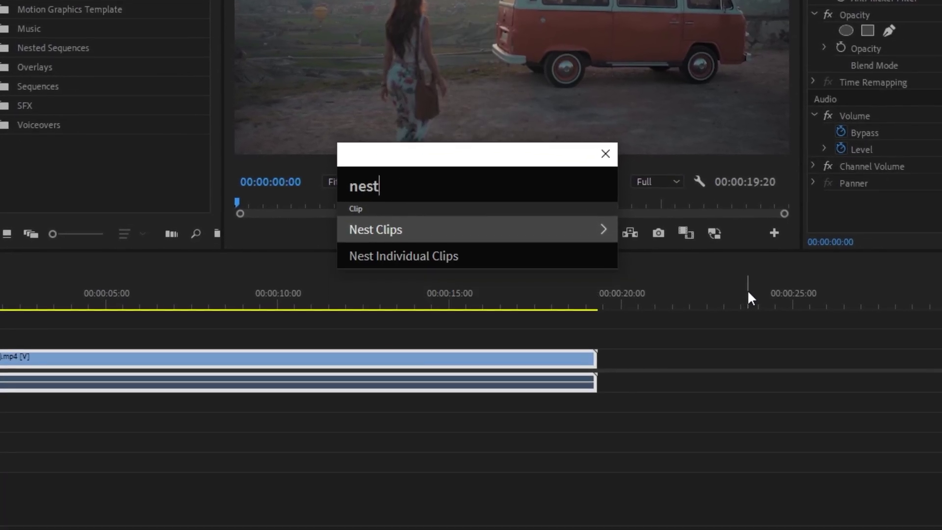
pyautogui.press('BackSpace')
pyautogui.press('BackSpace')
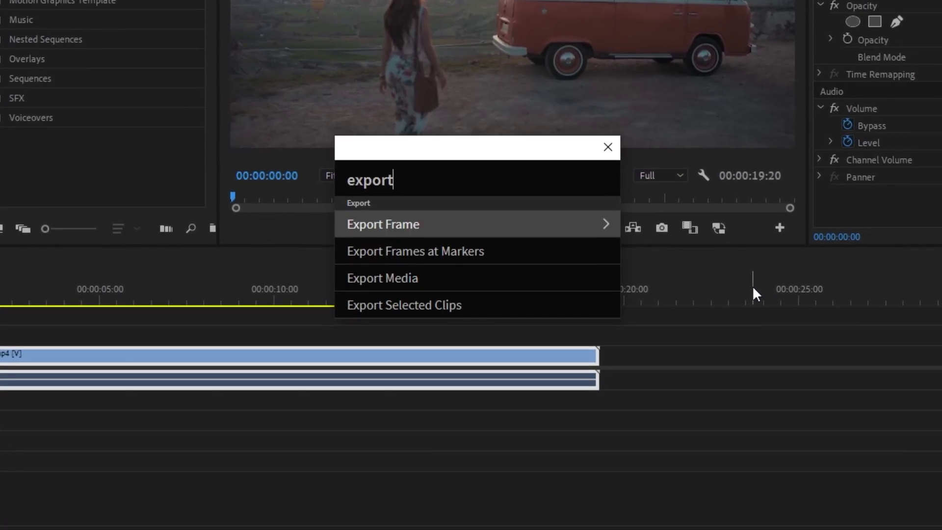
pyautogui.press('Down')
pyautogui.press('Down')
pyautogui.press('Down')
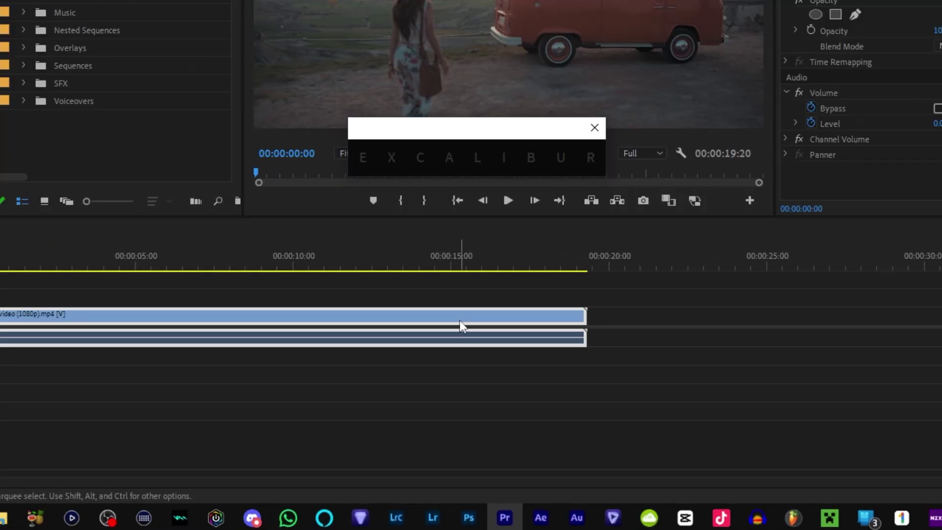
# - Set the clip's scale to 125 through Excalibur's Clip > Scale Set value option
pyautogui.write('scale')
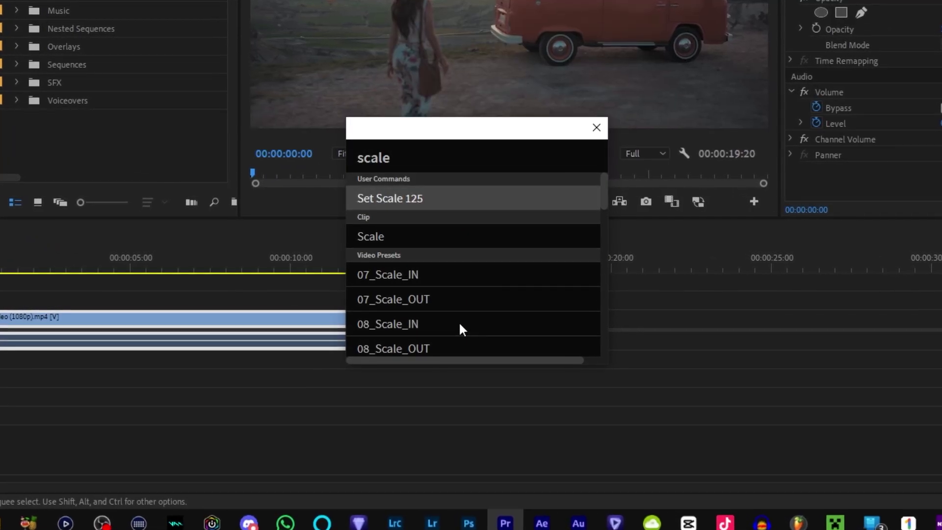
pyautogui.press('Down')
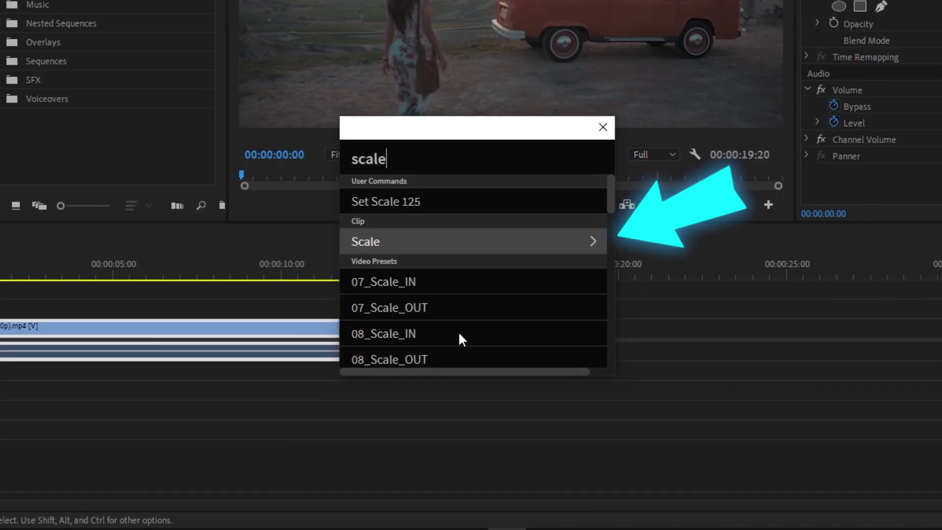
pyautogui.press('Tab')
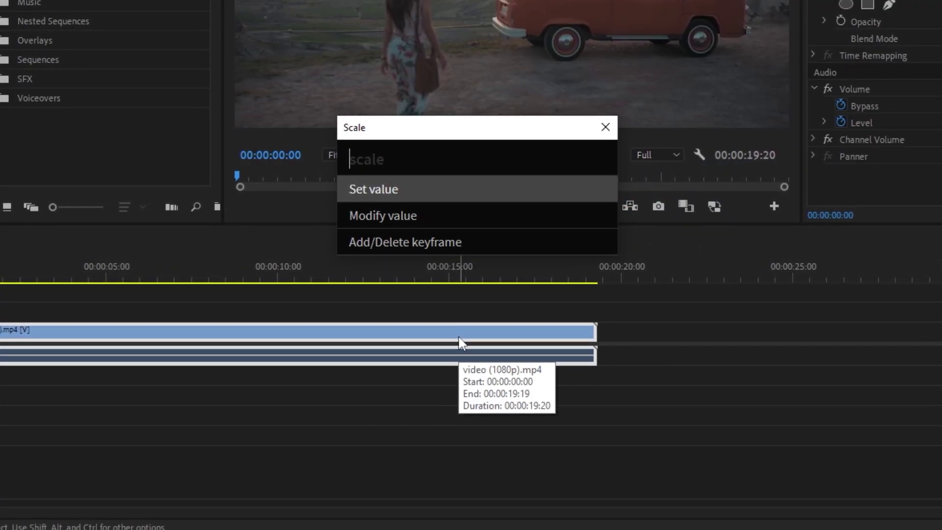
pyautogui.write('125')
pyautogui.press('Return')
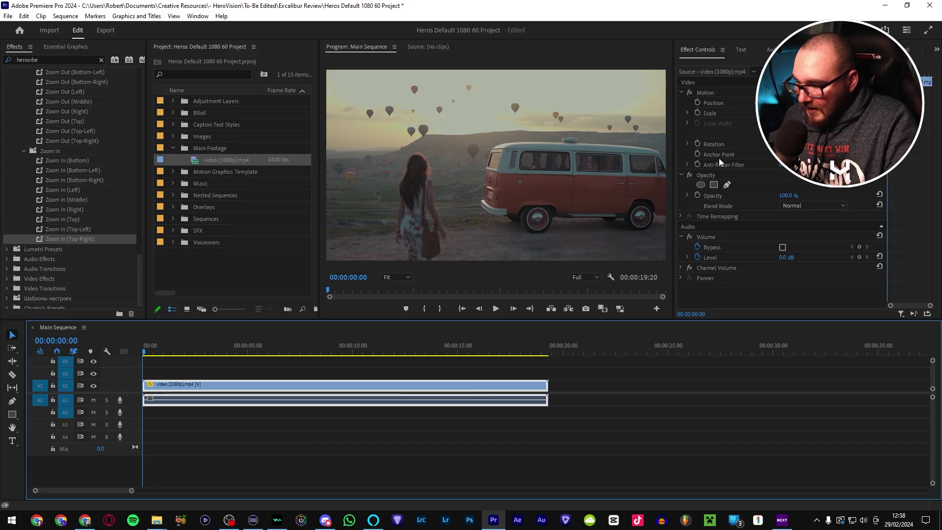
# - Razor the clip at 08:41 and apply a 20-frame Dip to Black ending at the cut
pyautogui.click(325, 384)
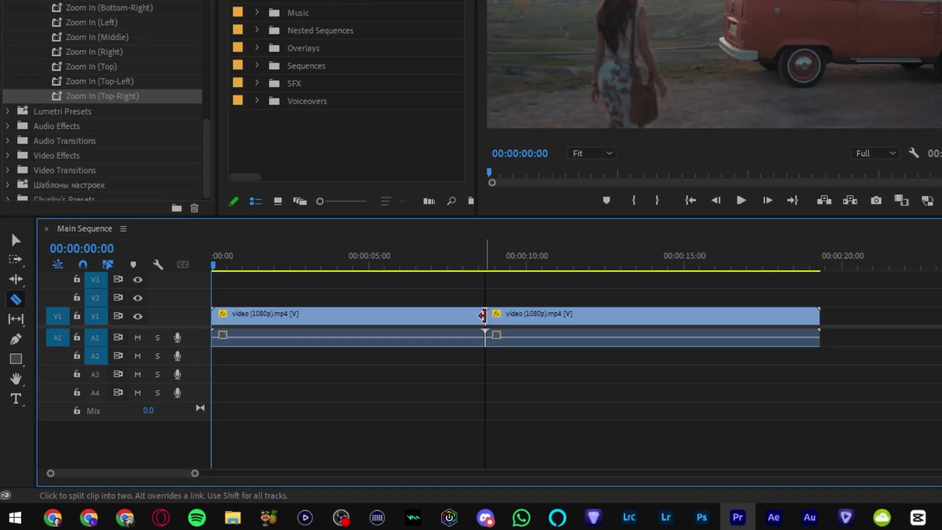
pyautogui.press('Down')
pyautogui.hotkey('ctrl', 'space')
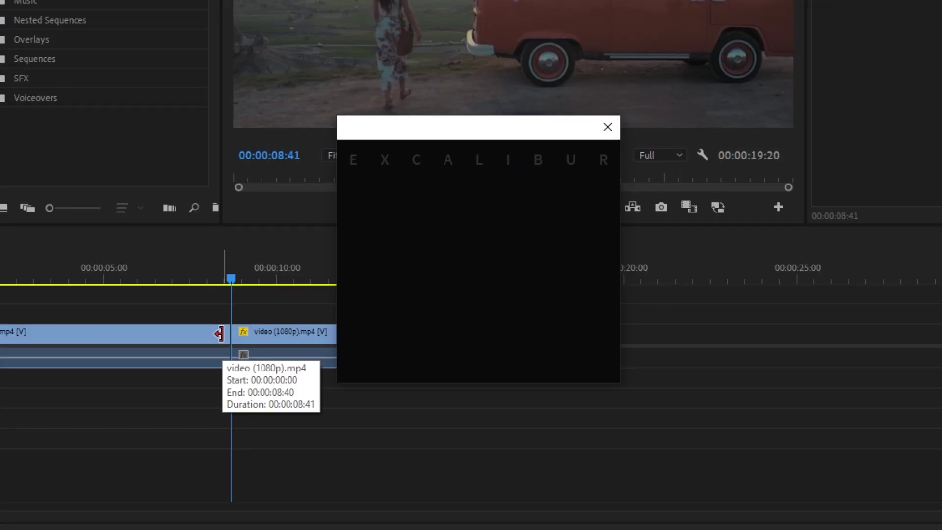
pyautogui.write('dip to bl')
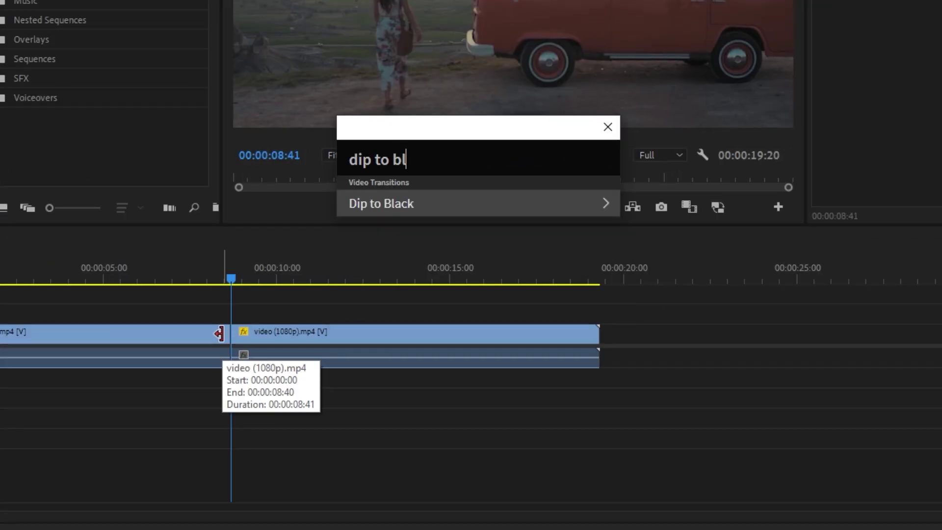
pyautogui.press('Return')
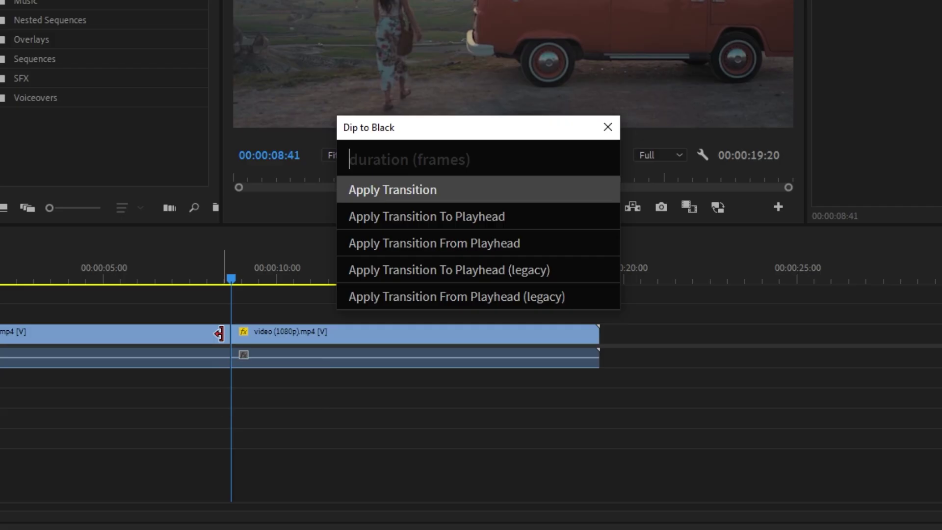
pyautogui.press('Down')
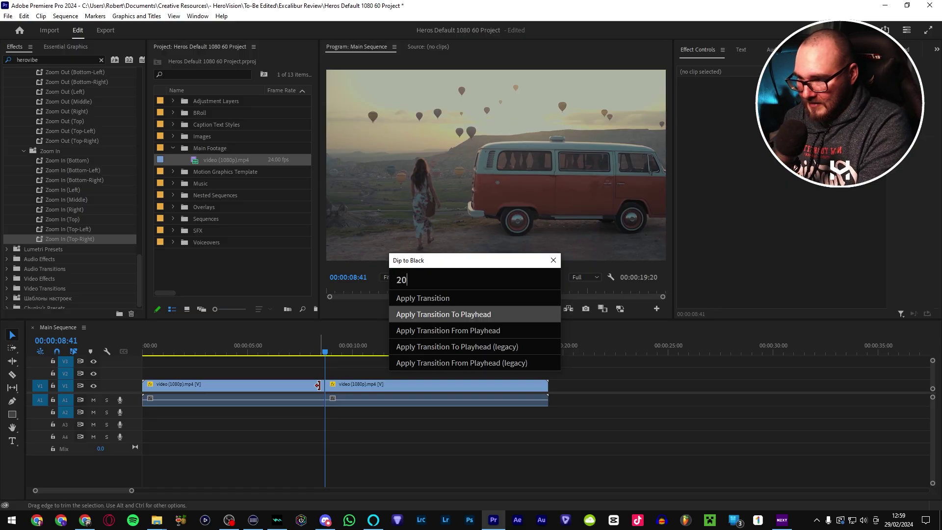
pyautogui.press('Return')
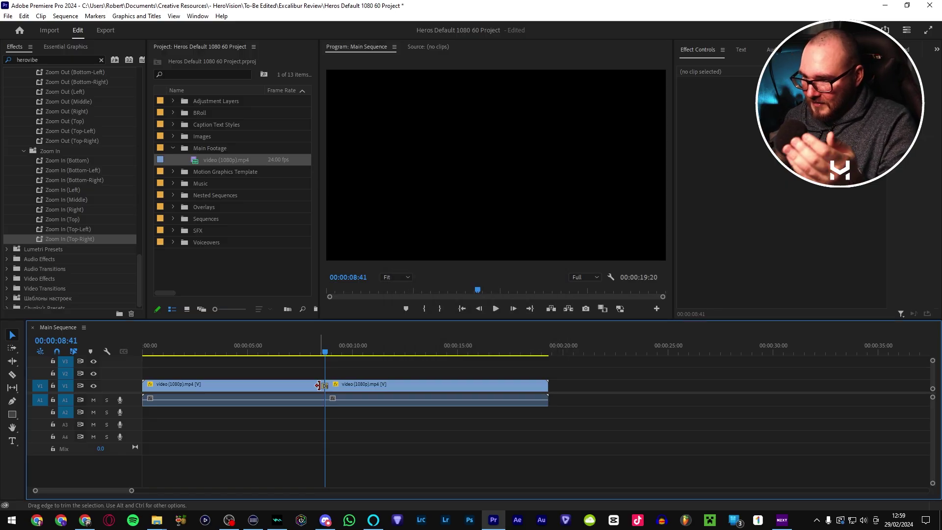
pyautogui.press('=')
pyautogui.press('=')
pyautogui.press('=')
pyautogui.press('=')
pyautogui.moveTo(467, 352); pyautogui.dragTo(409, 351)
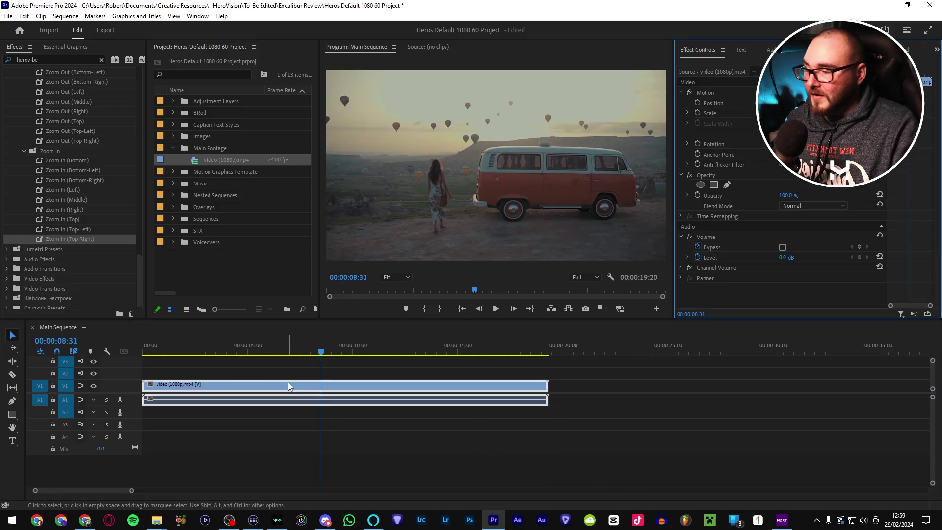
# - Razor the clip at several points near its start and further along
pyautogui.press('c')
pyautogui.click(161, 386)
pyautogui.click(202, 385)
pyautogui.click(223, 386)
pyautogui.click(677, 317)
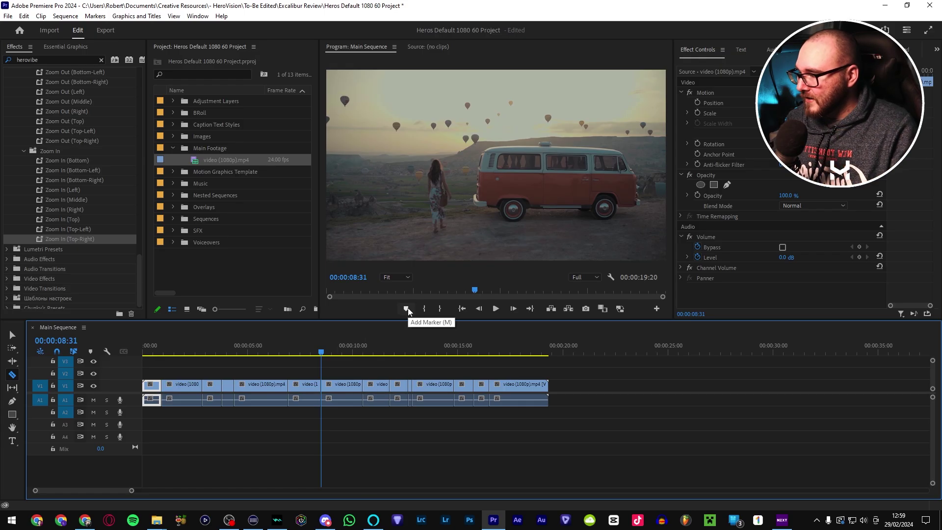
# - Select all the cut clips and set their Speed/Duration to 50%
pyautogui.press('v')
pyautogui.click(307, 388)
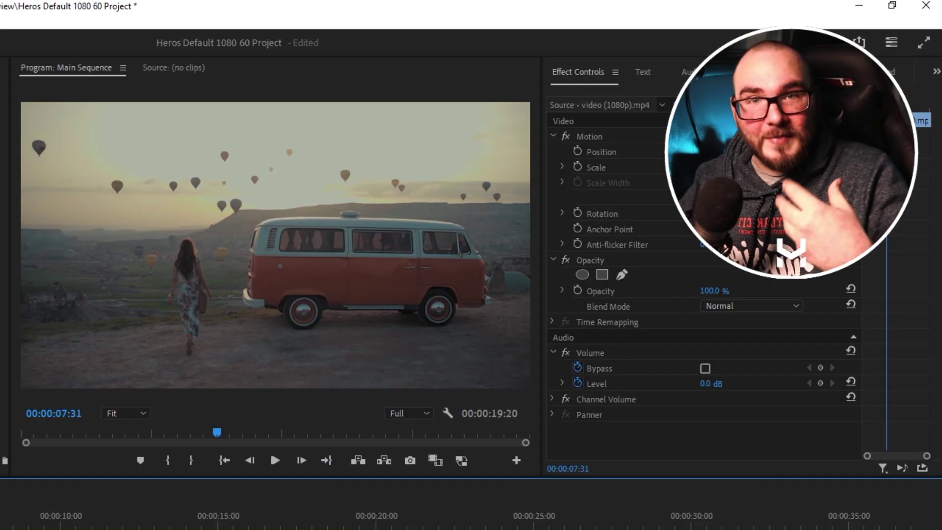
pyautogui.click(380, 529)
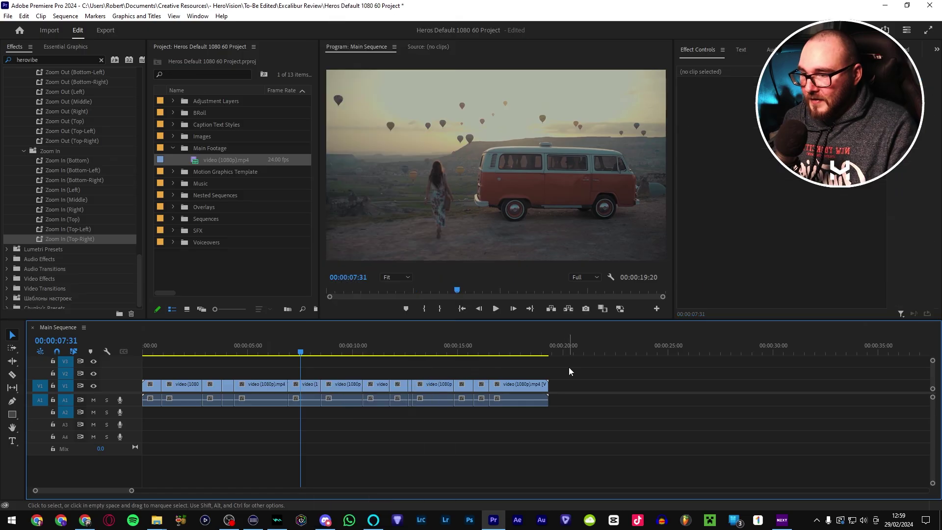
pyautogui.moveTo(45, 377); pyautogui.dragTo(47, 388)
pyautogui.rightClick(188, 385)
pyautogui.click(228, 288)
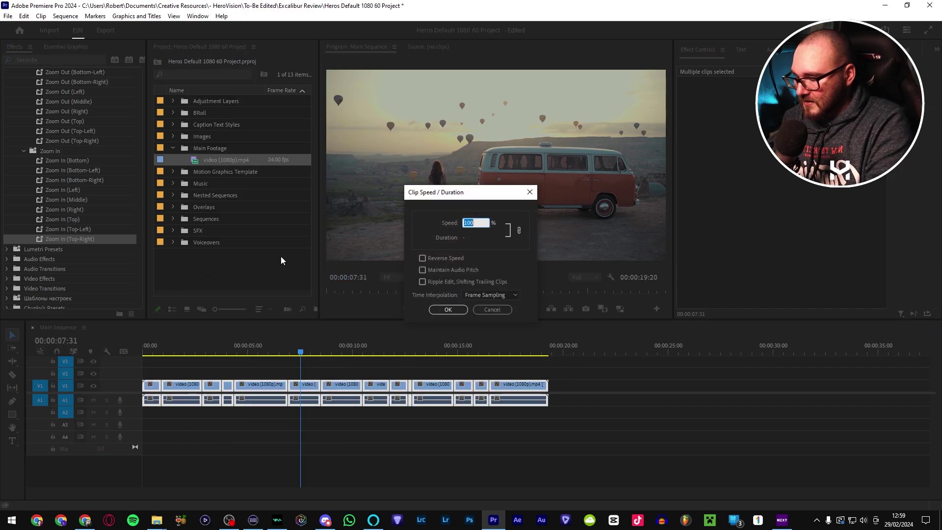
pyautogui.press('Return')
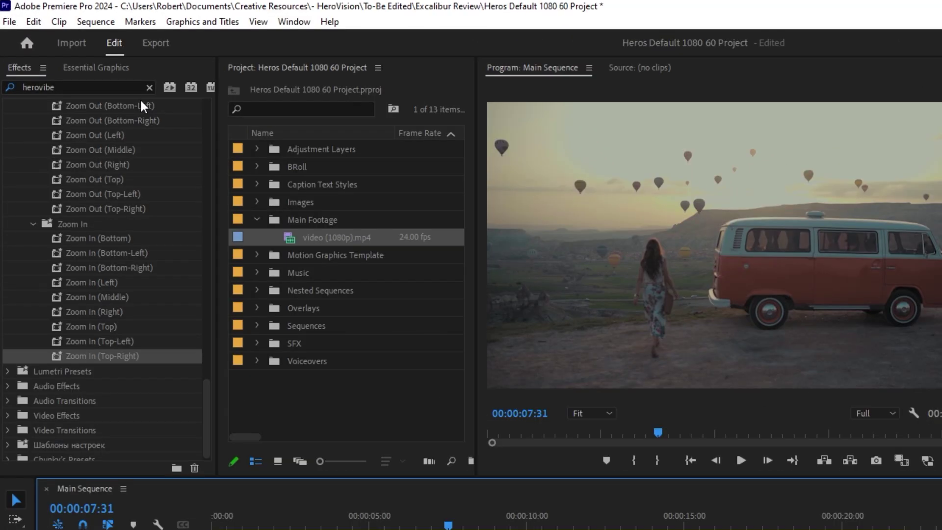
# - Filter Effects to 'warp' and drag Warp Stabilizer onto the speed-changed clips
pyautogui.click(93, 60)
pyautogui.hotkey('ctrl', 'a')
pyautogui.write('warp')
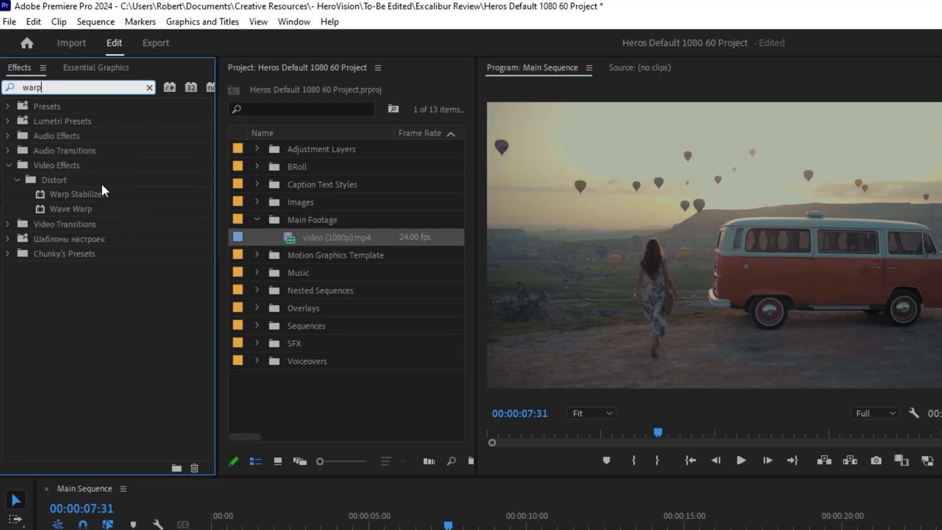
pyautogui.moveTo(93, 191); pyautogui.dragTo(419, 529)
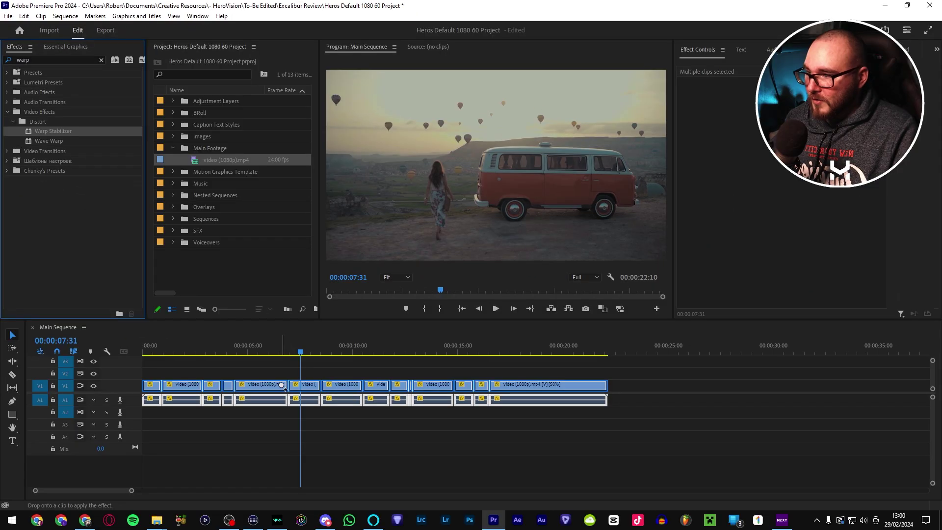
pyautogui.moveTo(281, 384); pyautogui.dragTo(326, 378)
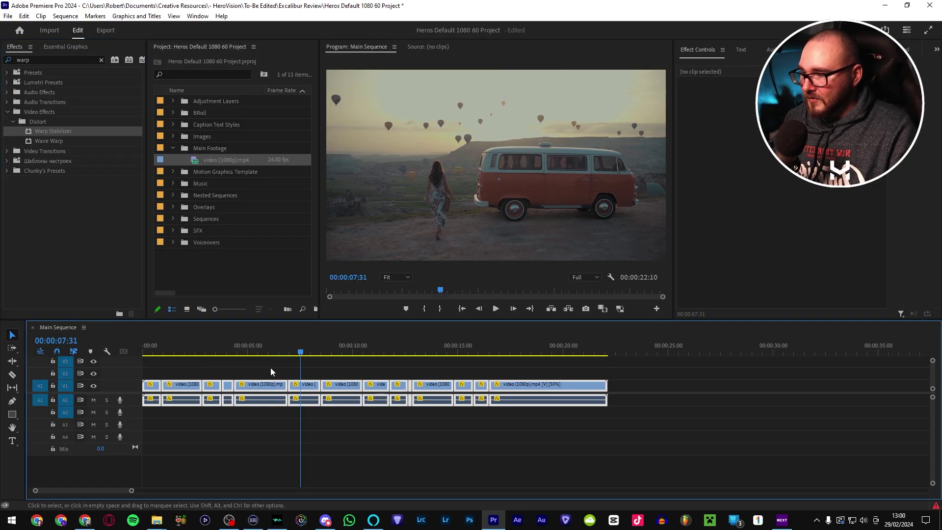
# - Nest three clips one by one as Nested Sequences 17, 18 and 19
pyautogui.click(304, 388)
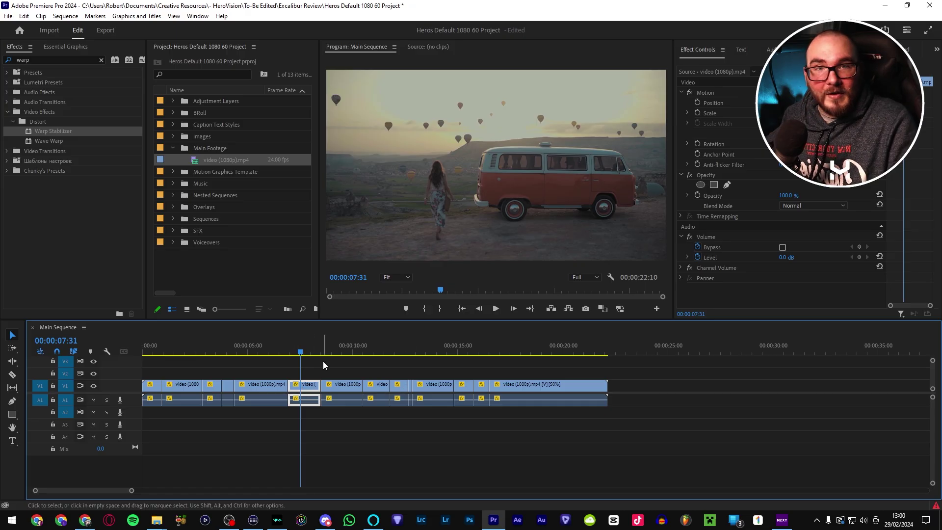
pyautogui.rightClick(298, 390)
pyautogui.click(334, 246)
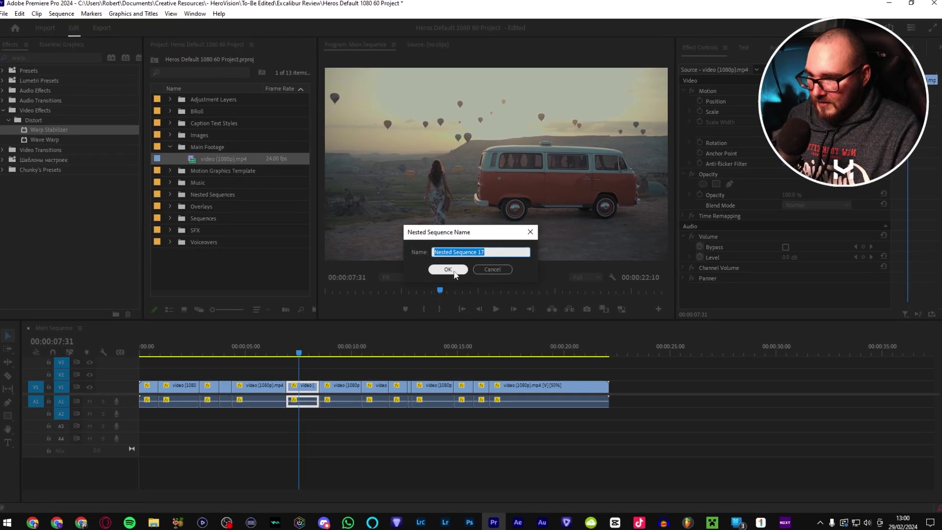
pyautogui.click(448, 270)
pyautogui.rightClick(346, 389)
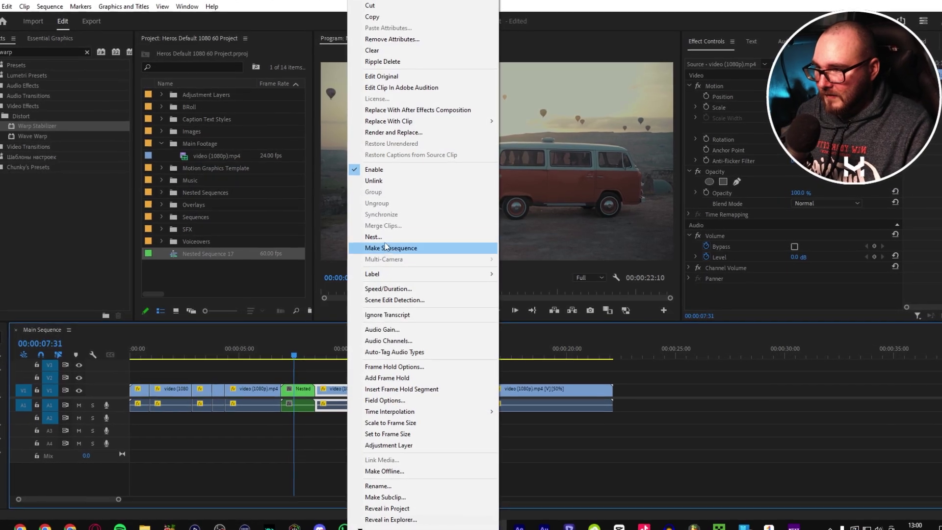
pyautogui.click(377, 236)
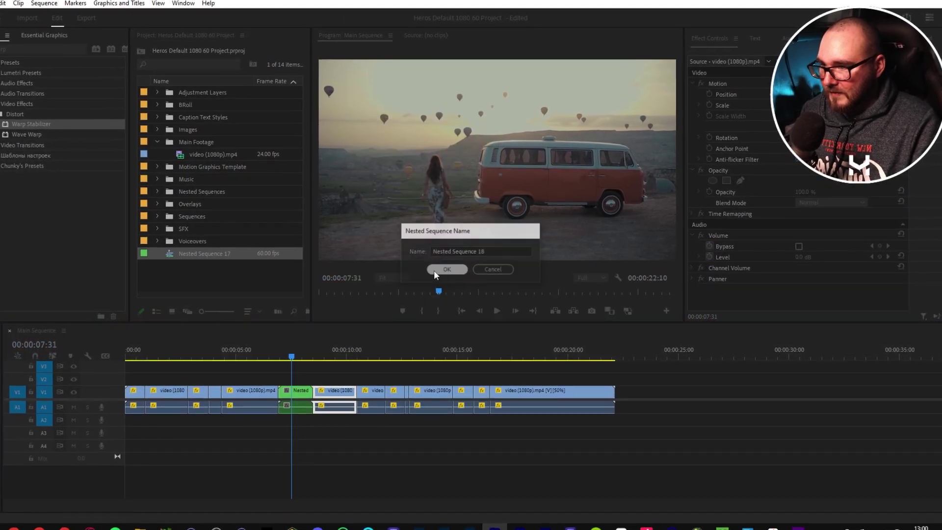
pyautogui.click(442, 268)
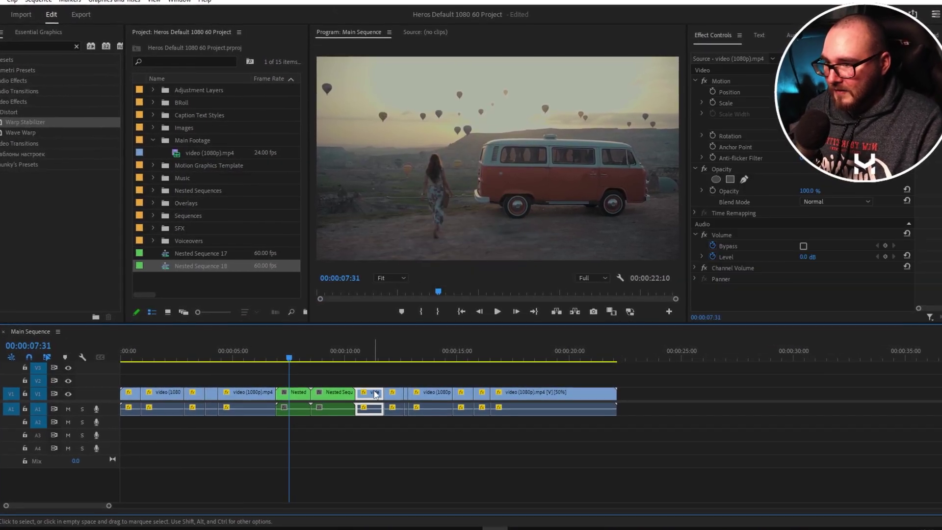
pyautogui.rightClick(375, 394)
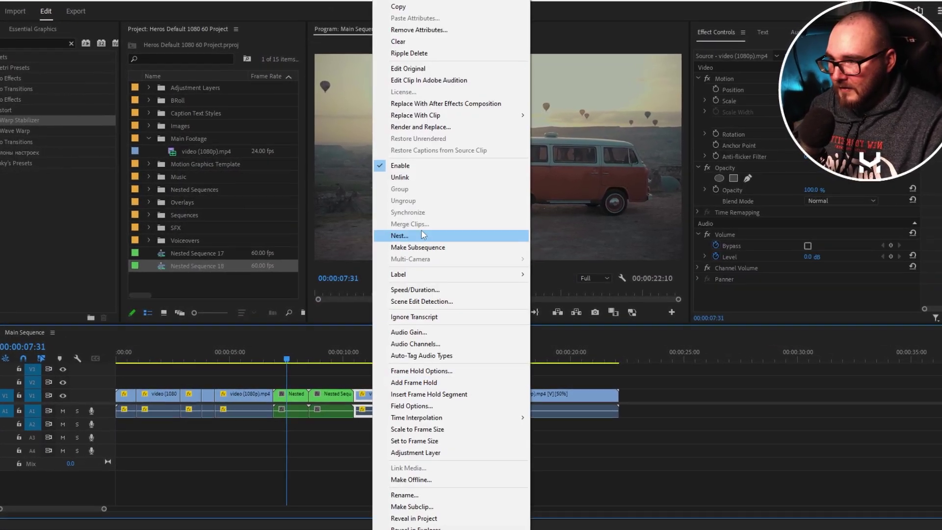
pyautogui.click(398, 232)
pyautogui.click(444, 267)
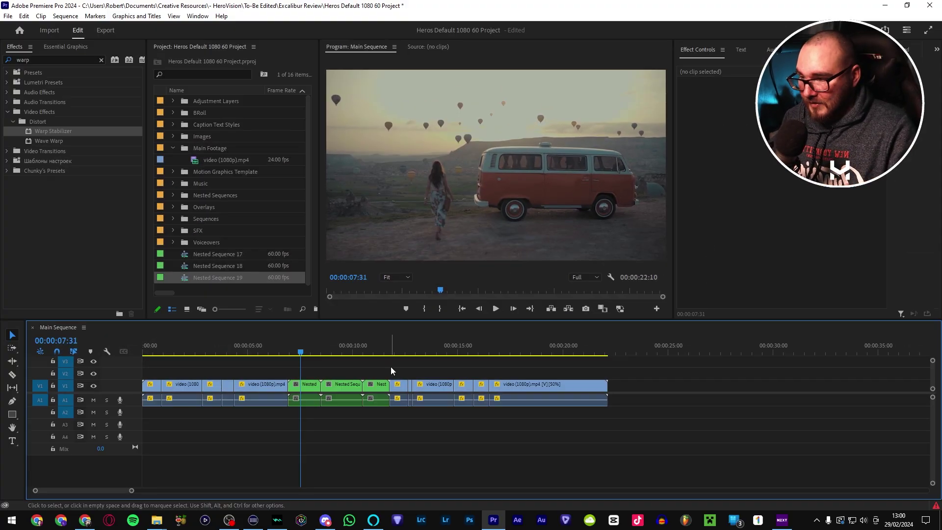
# - Undo the nesting, then nest all clips together as Nested Sequence 20
pyautogui.hotkey('ctrl', 'z')
pyautogui.hotkey('ctrl', 'z')
pyautogui.hotkey('ctrl', 'z')
pyautogui.hotkey('ctrl', 'a')
pyautogui.rightClick(185, 384)
pyautogui.click(223, 239)
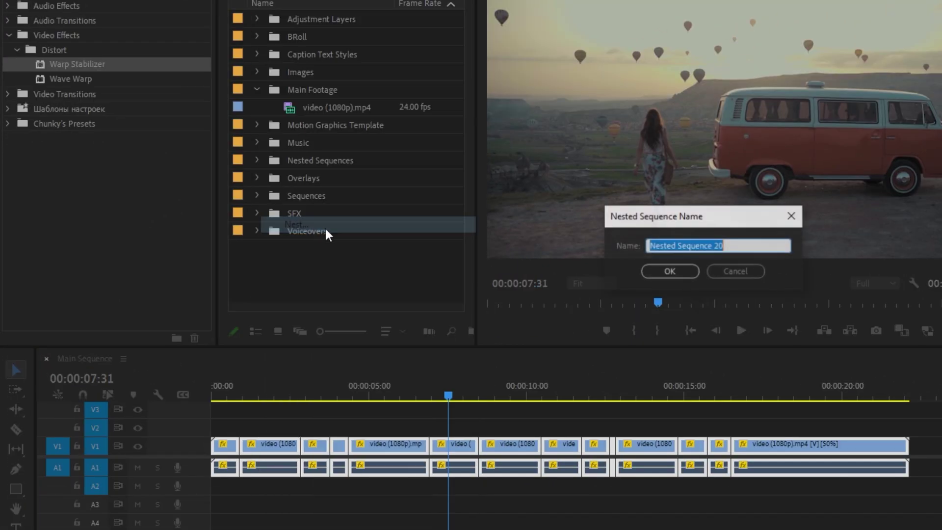
pyautogui.press('Return')
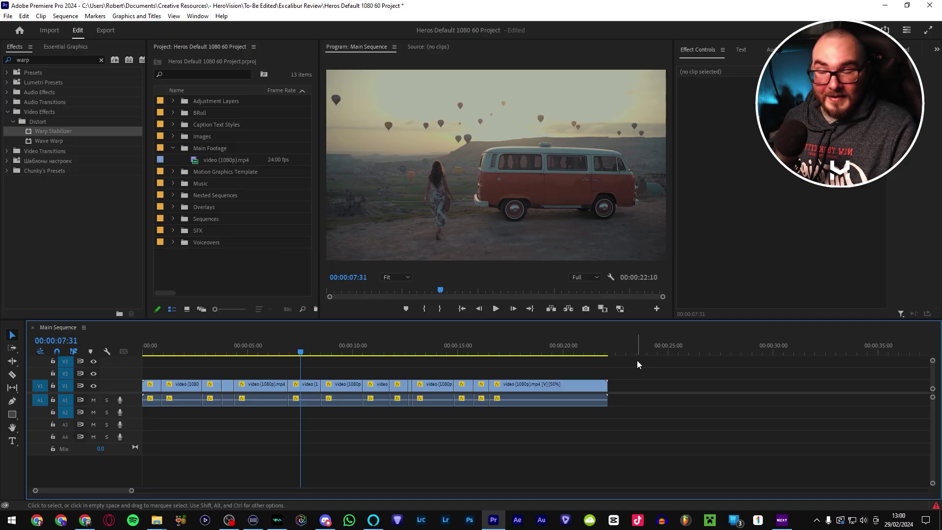
# - Undo the combined nest and run Excalibur's Nest Individual Clips with Premiere Pro nest
pyautogui.hotkey('ctrl', 'z')
pyautogui.hotkey('ctrl', 'space')
pyautogui.write('nest')
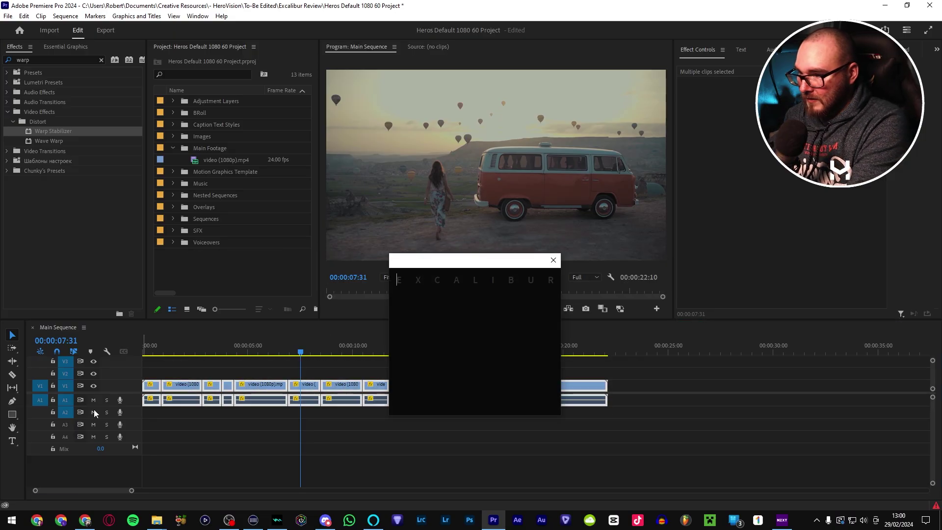
pyautogui.press('Down')
pyautogui.press('Return')
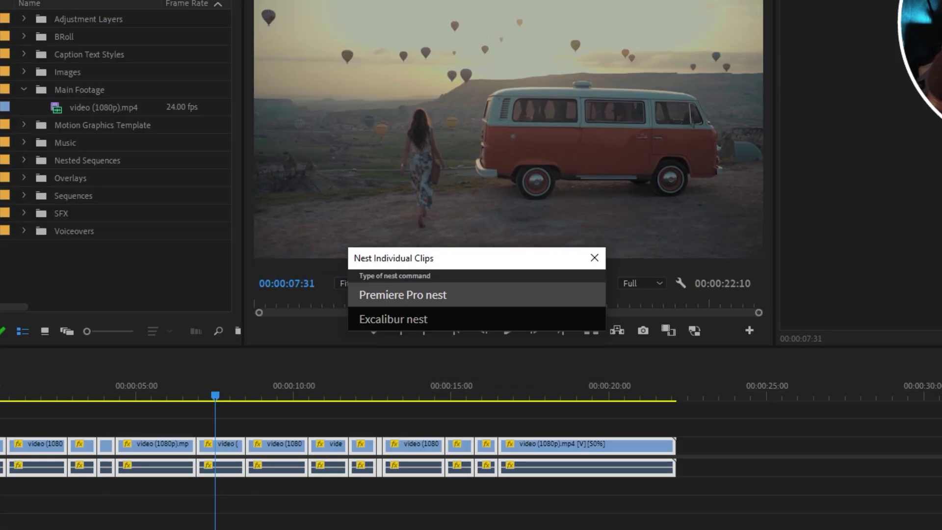
pyautogui.press('Return')
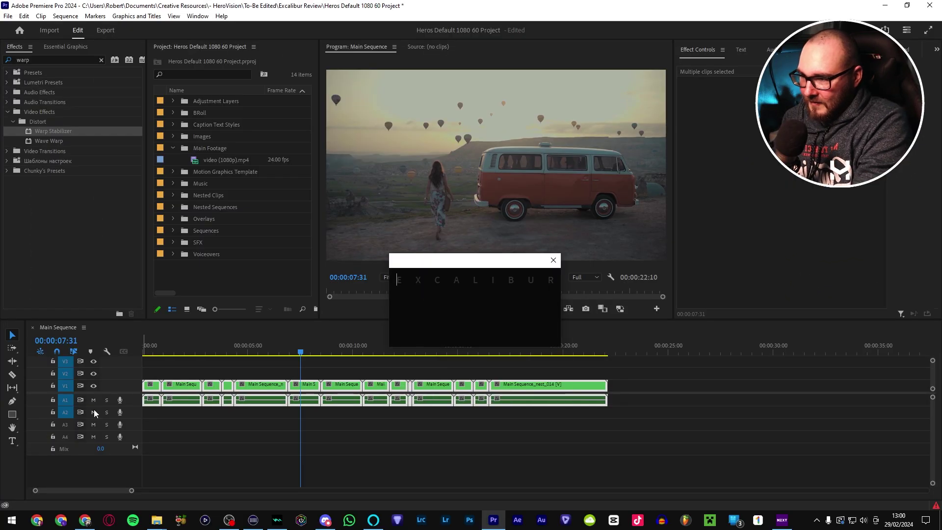
# - Apply Warp Stabilizer to all nested clips via an Excalibur 'warp st' search
pyautogui.write('warp st')
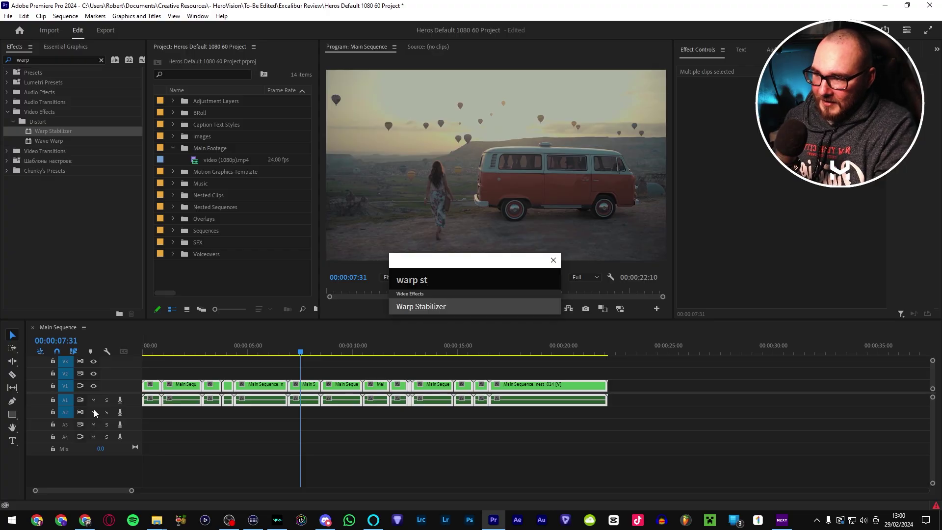
pyautogui.press('Return')
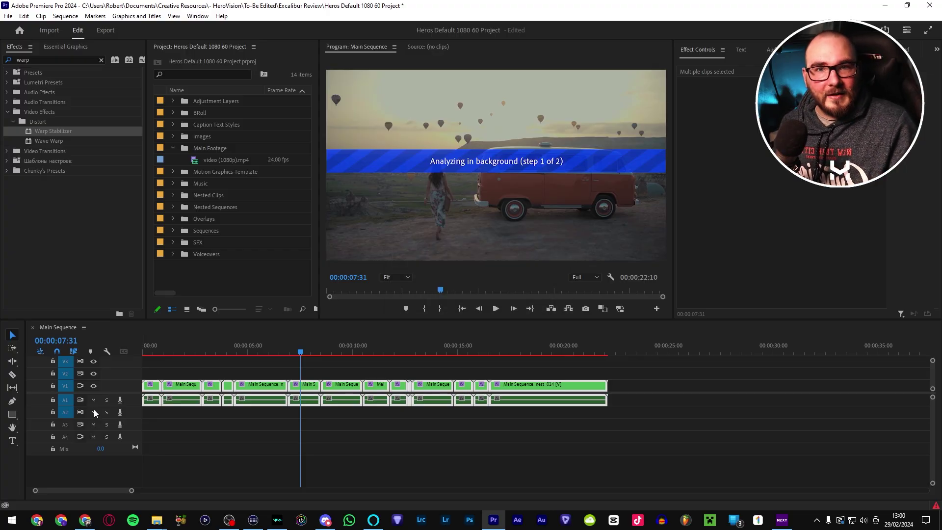
pyautogui.click(93, 409)
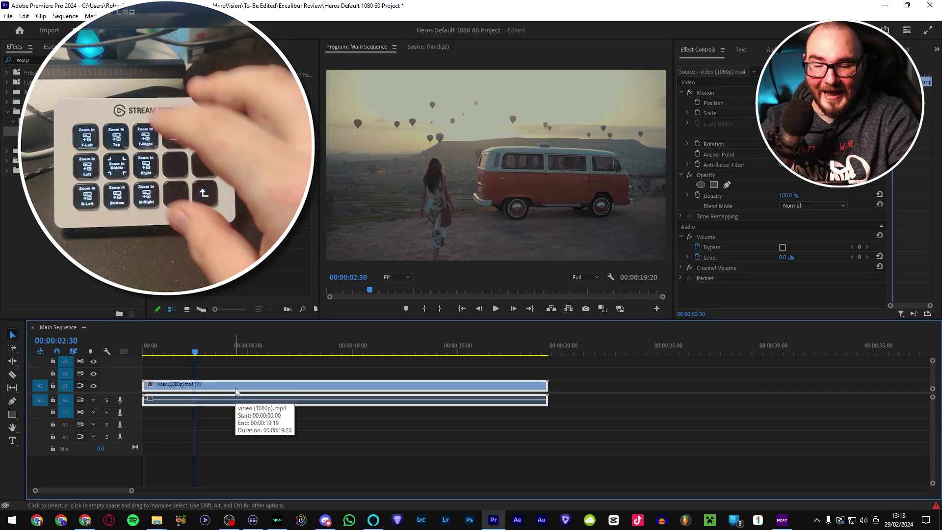
pyautogui.hotkey('ctrl', 'alt', 'shift', '7')
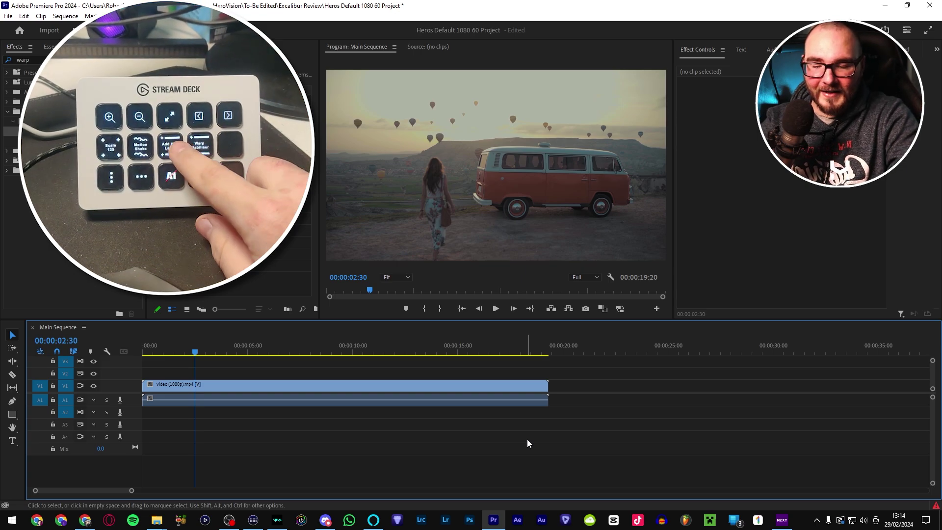
pyautogui.hotkey('ctrl', 'alt', 'shift', '8')
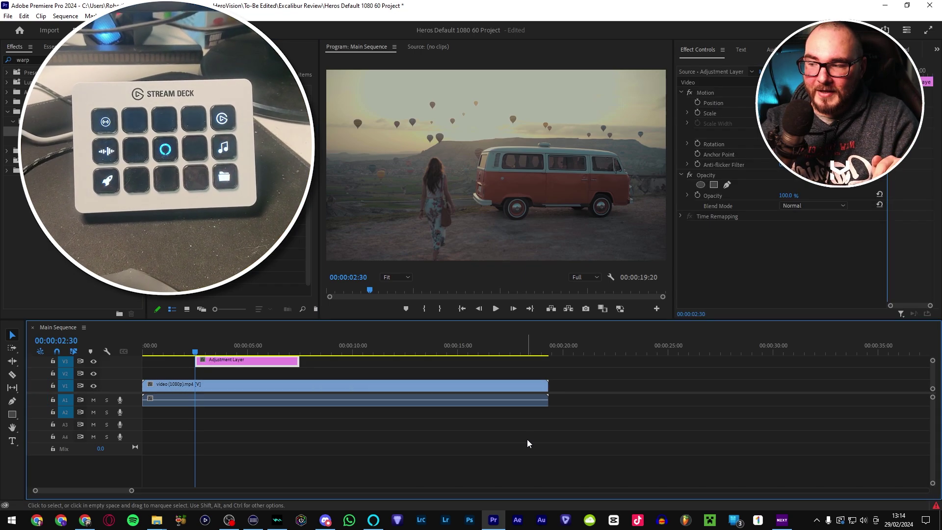
pyautogui.press('Delete')
pyautogui.click(474, 398)
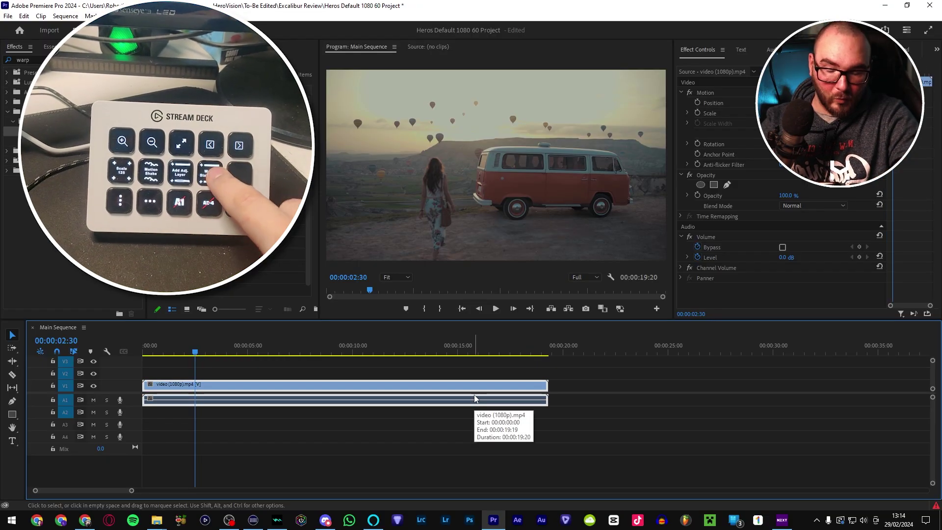
pyautogui.hotkey('ctrl', 'alt', 'shift', '9')
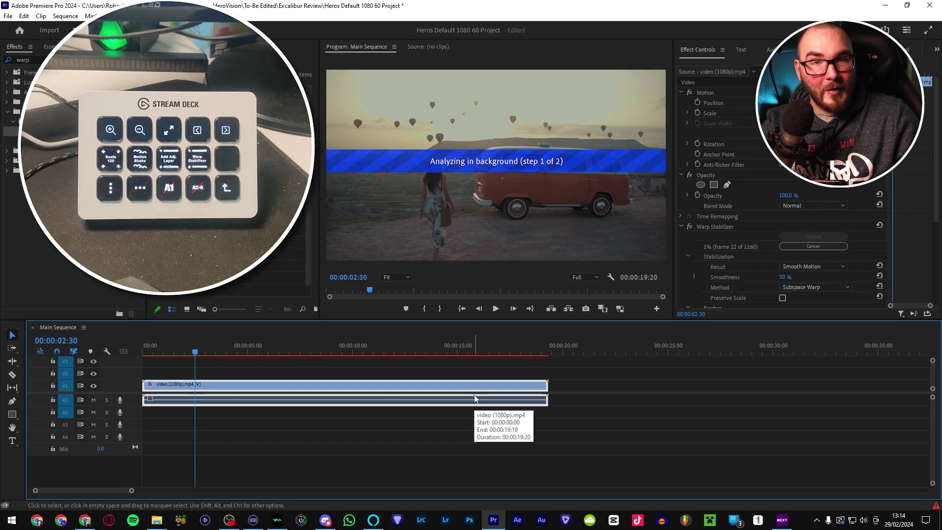
pyautogui.click(730, 227)
pyautogui.press('Delete')
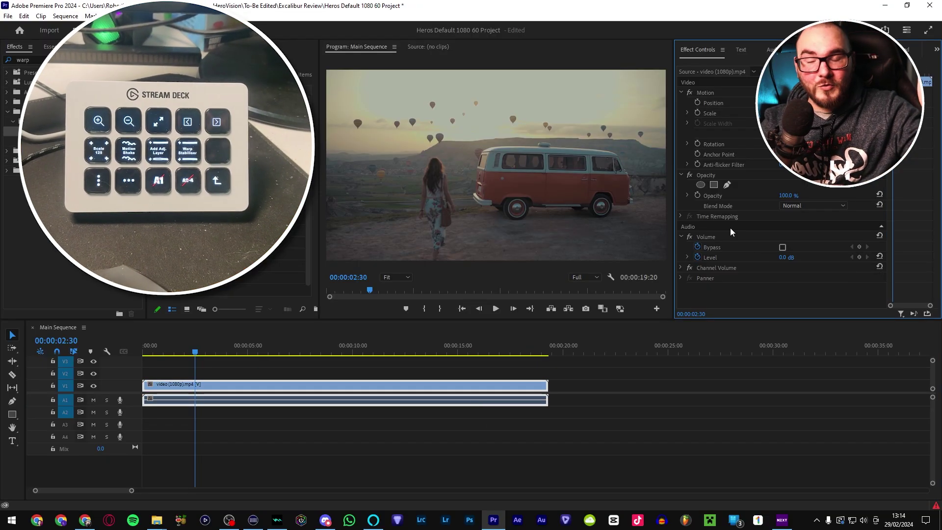
pyautogui.press('space')
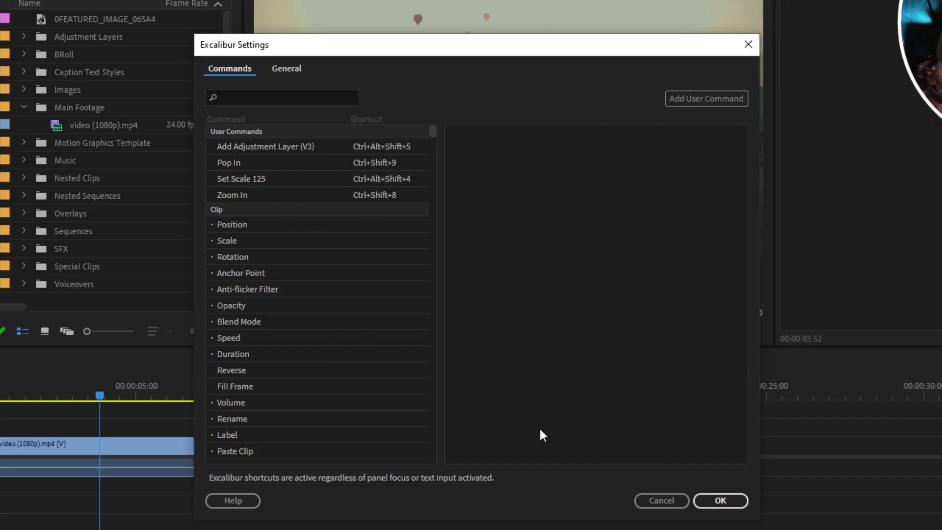
# - Scroll down through the Excalibur User Commands shortcut list
pyautogui.scroll(-5, 327, 257)
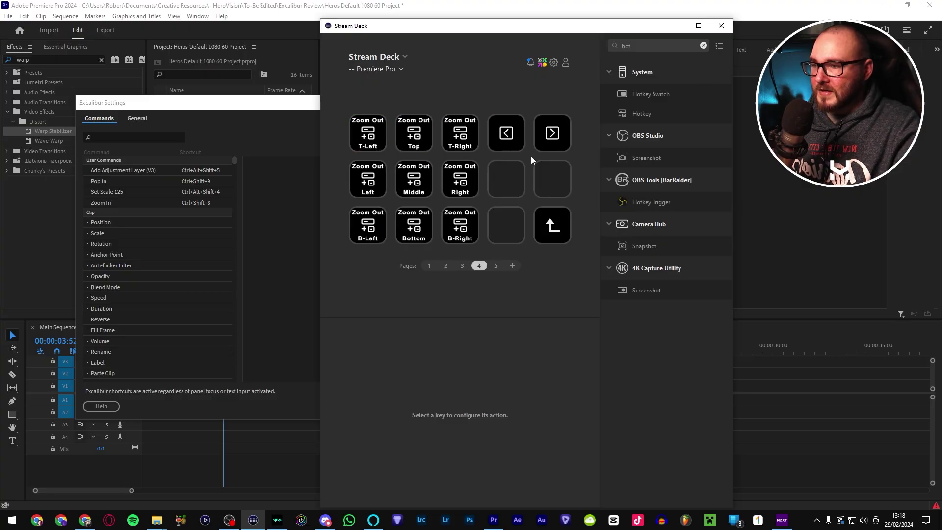
# - Put a Hotkey action set to Ctrl+Shift+8 on the empty second-row key of page 4
pyautogui.moveTo(649, 116); pyautogui.dragTo(558, 185)
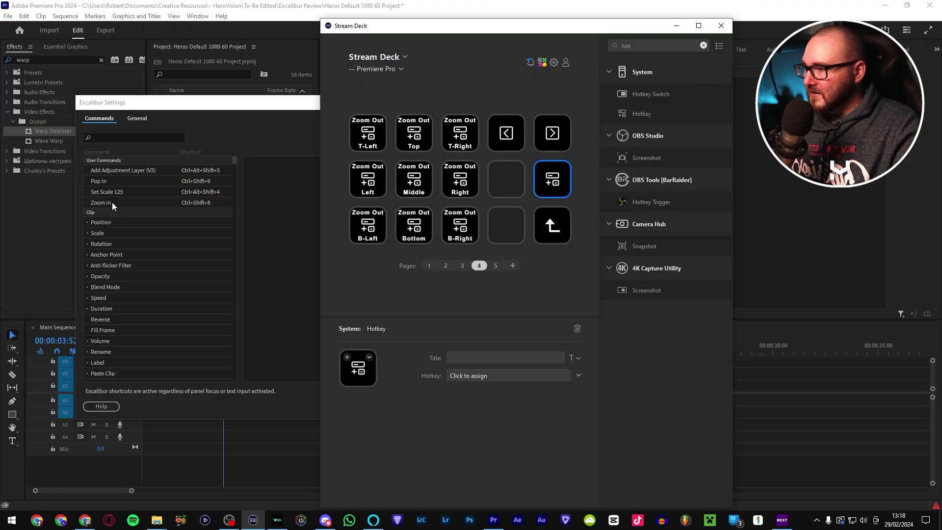
pyautogui.click(470, 375)
pyautogui.hotkey('ctrl', 'shift', '8')
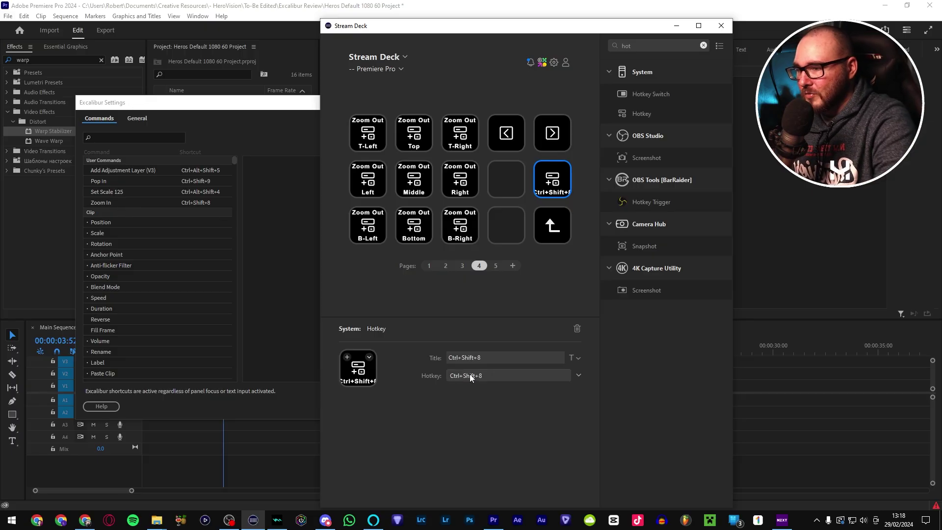
pyautogui.click(523, 305)
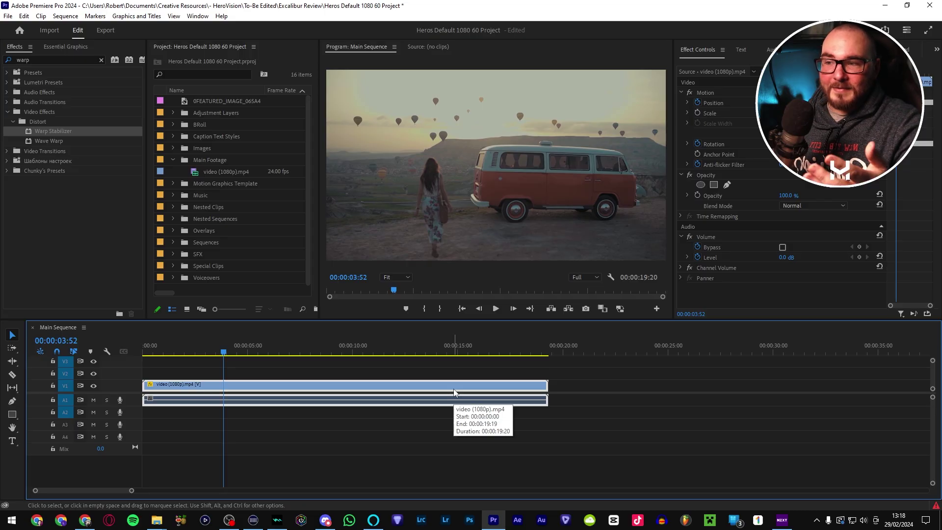
# - Fire the Ctrl+Shift+8 shortcut to add a Black & White effect to the clip
pyautogui.hotkey('ctrl', 'shift', '8')
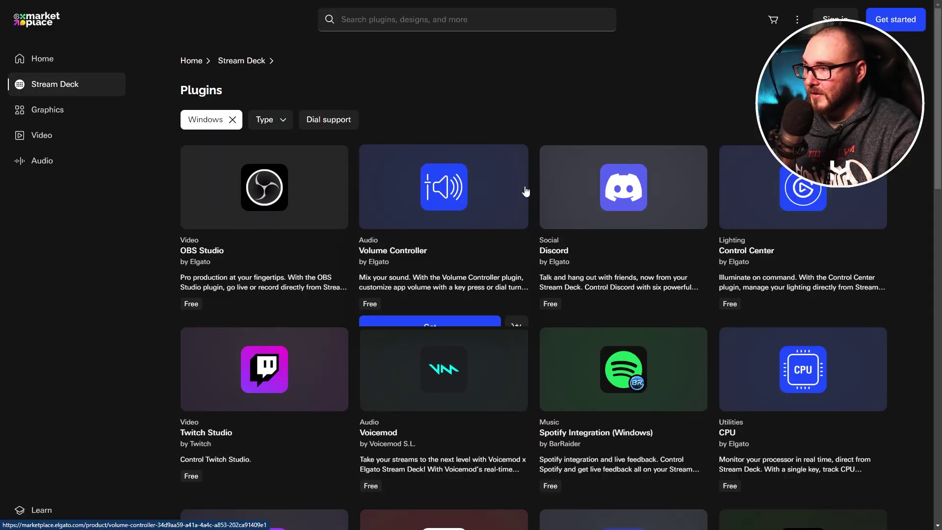
# - Scroll through the Windows Stream Deck plugins list past OBS Studio, Volume Controller and Discord
pyautogui.scroll(-2, 525, 192)
pyautogui.scroll(-3, 526, 195)
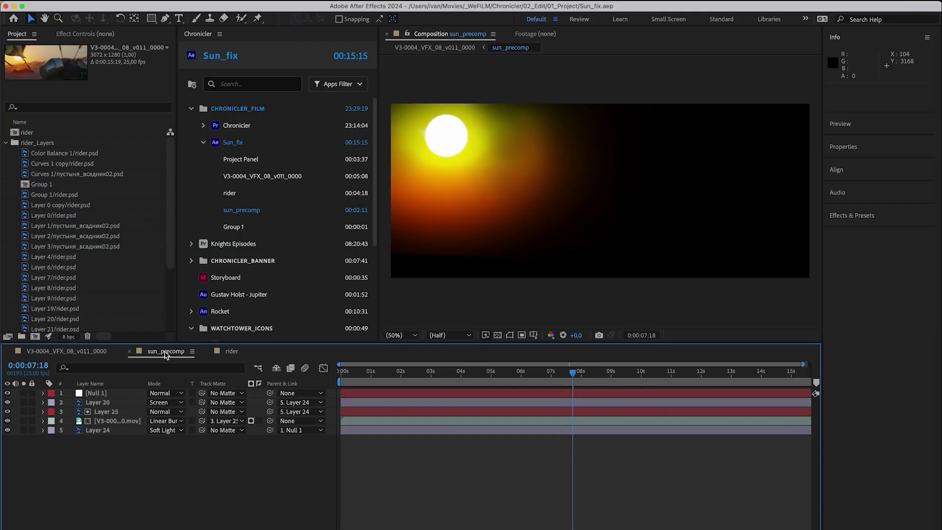
# - Switch to the V3-0004_VFX_08_v011_0000 composition
pyautogui.click(74, 352)
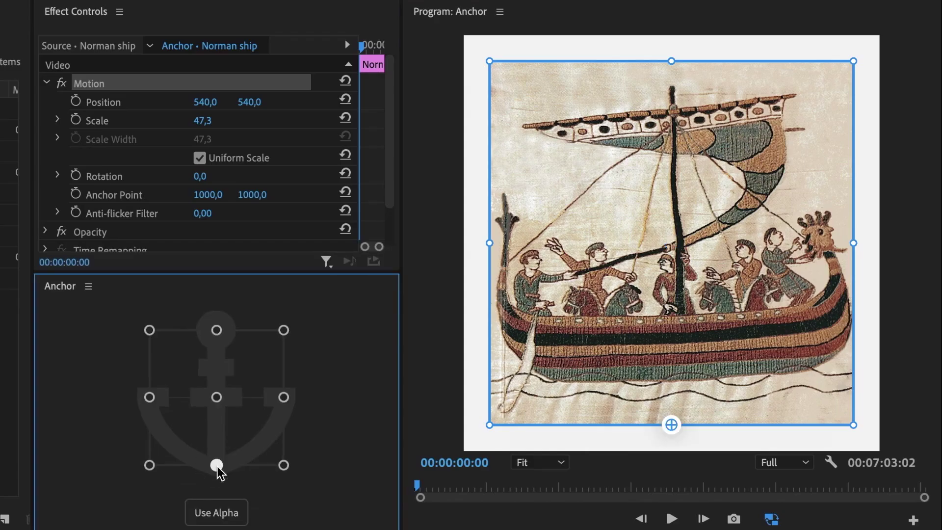
# - Move the Norman ship image's anchor point to its bottom centre in the Anchor panel
pyautogui.click(217, 466)
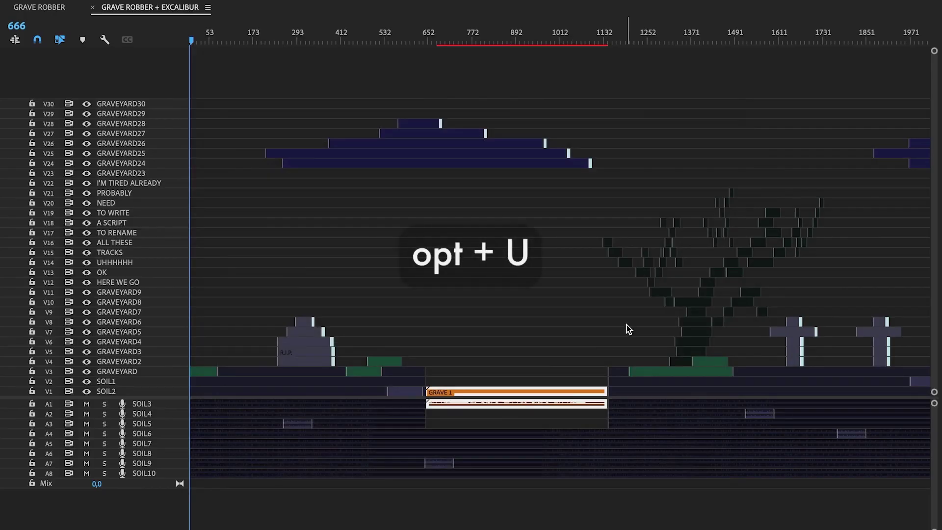
# - Unnest the GRAVE 1 sequence into its stacked clips with Opt+U
pyautogui.hotkey('alt', 'u')
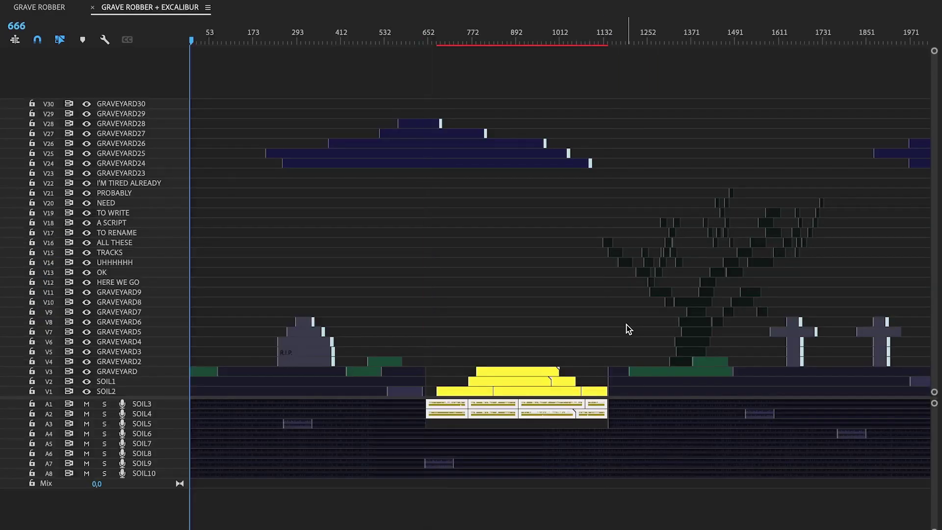